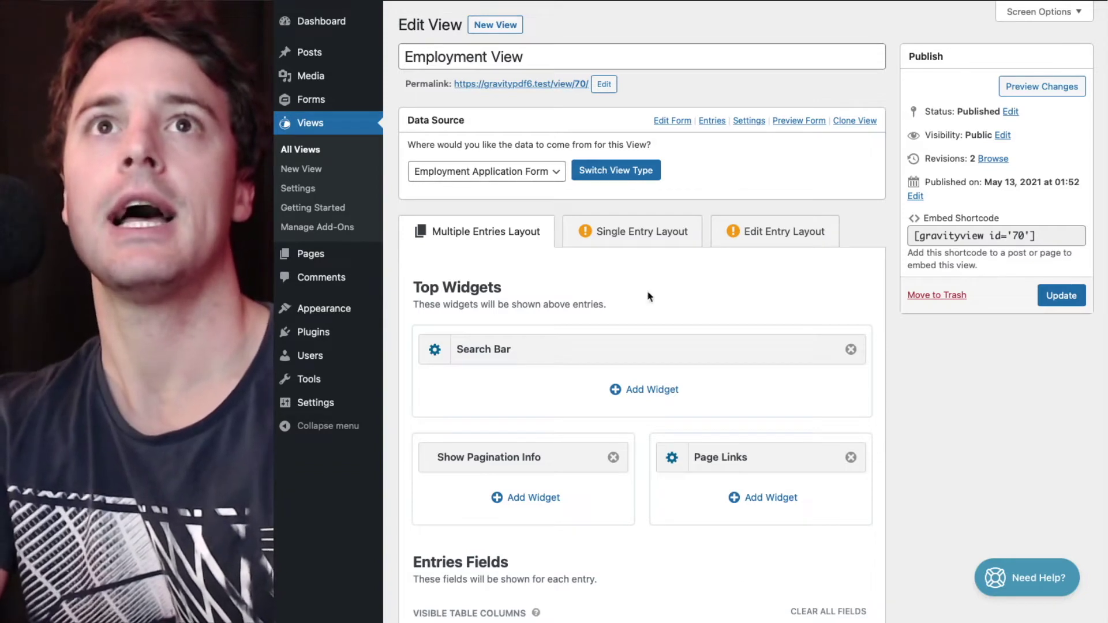
Step: Review the front-end Employment View table of three entries with name, city, state and phone columns
scroll(480, 238, "down", 2)
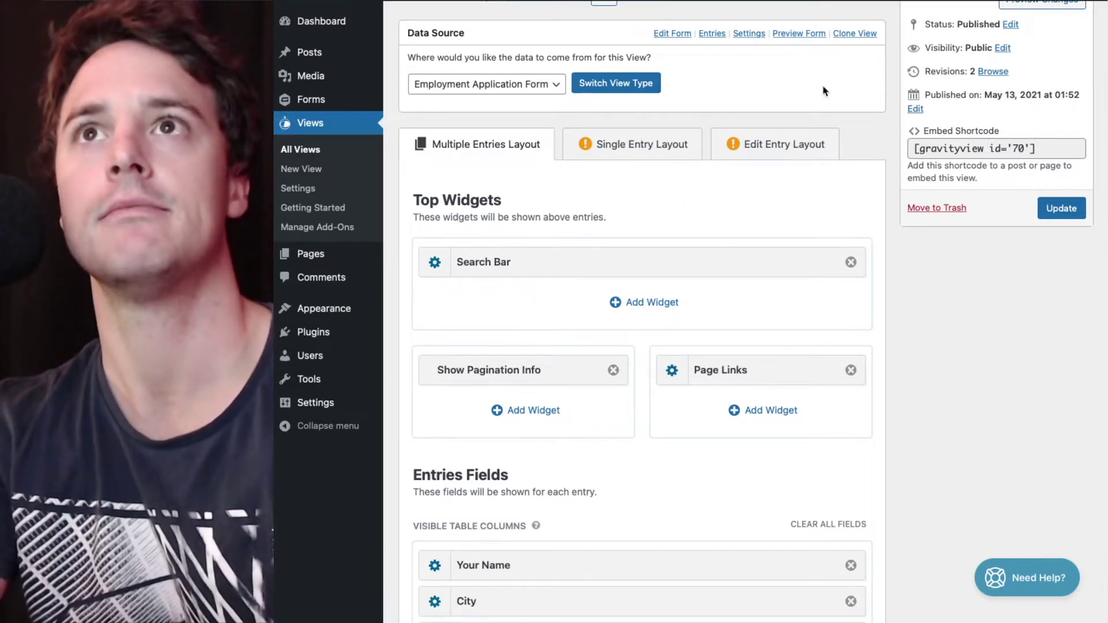
scroll(538, 222, "down", 1)
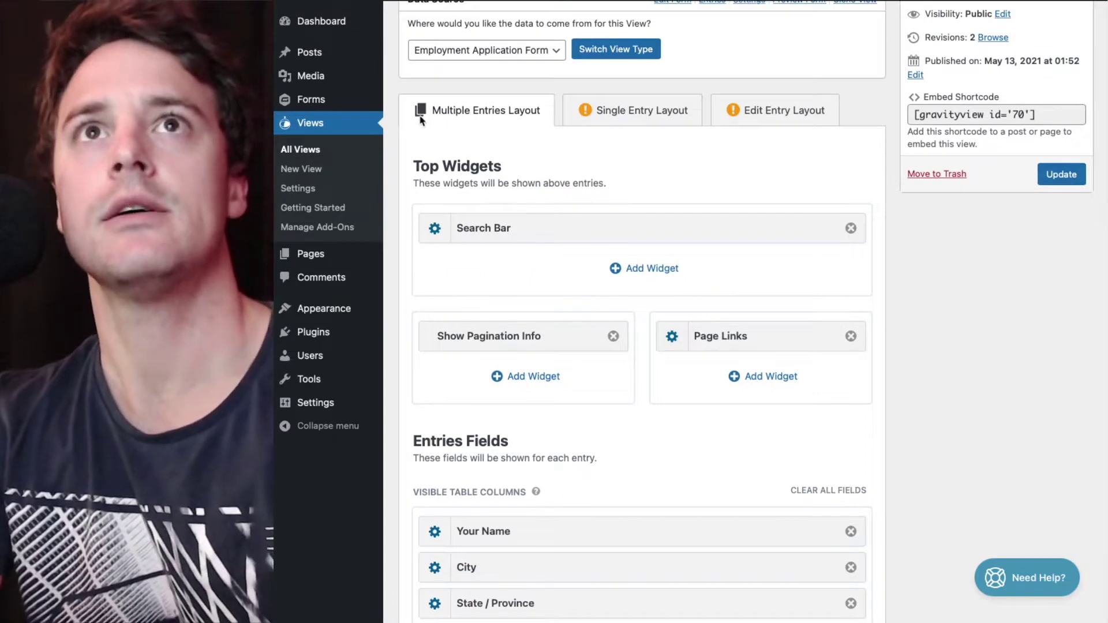
scroll(548, 116, "down", 5)
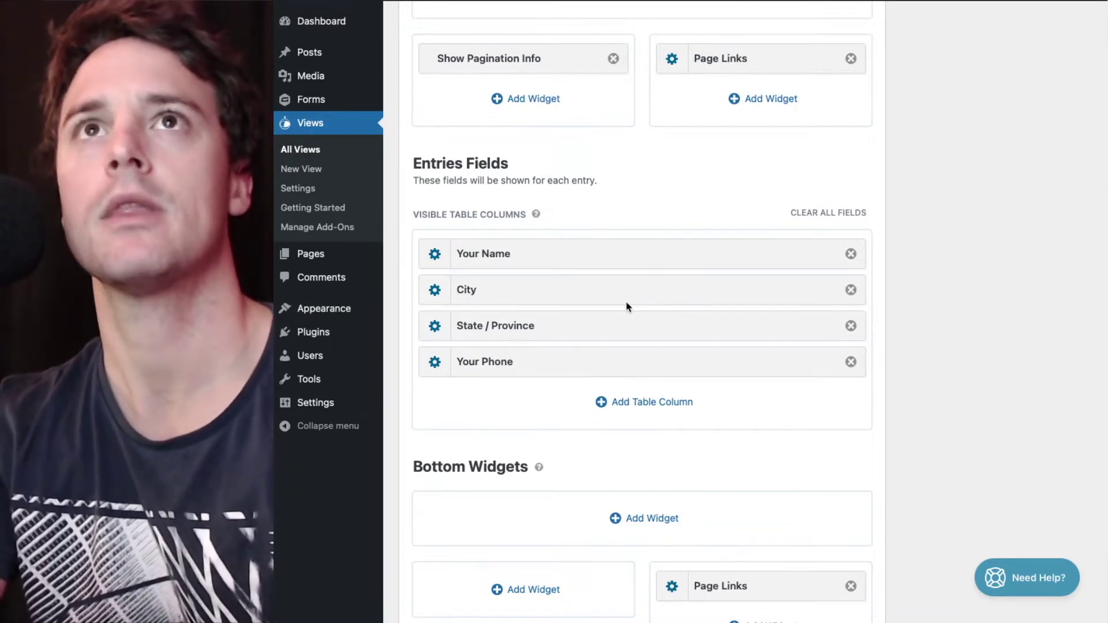
scroll(629, 306, "up", 7)
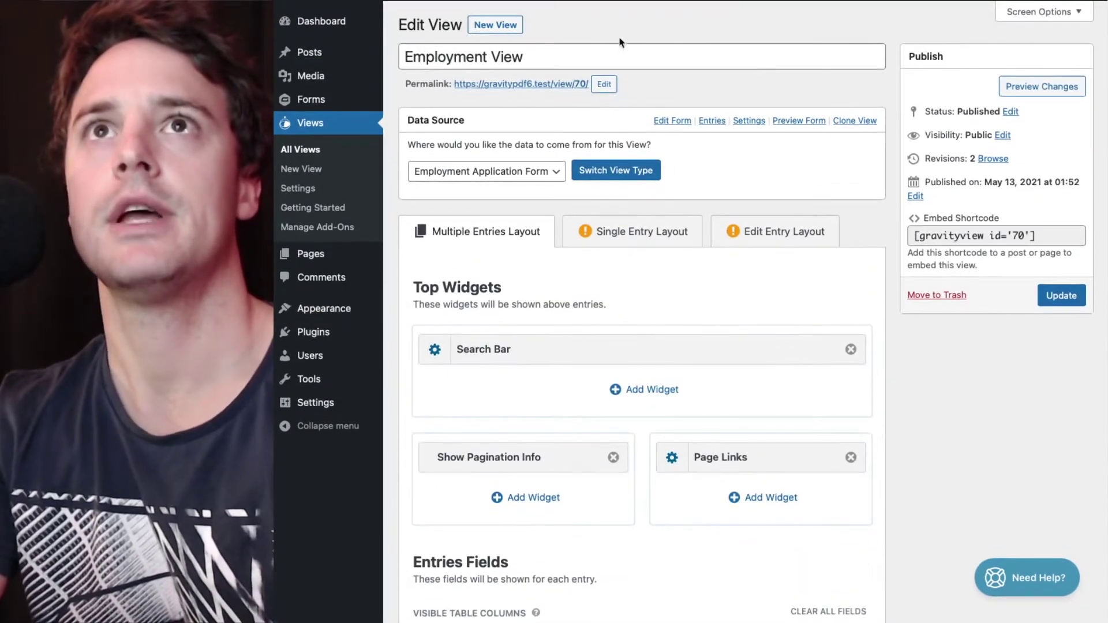
left_click(554, 86)
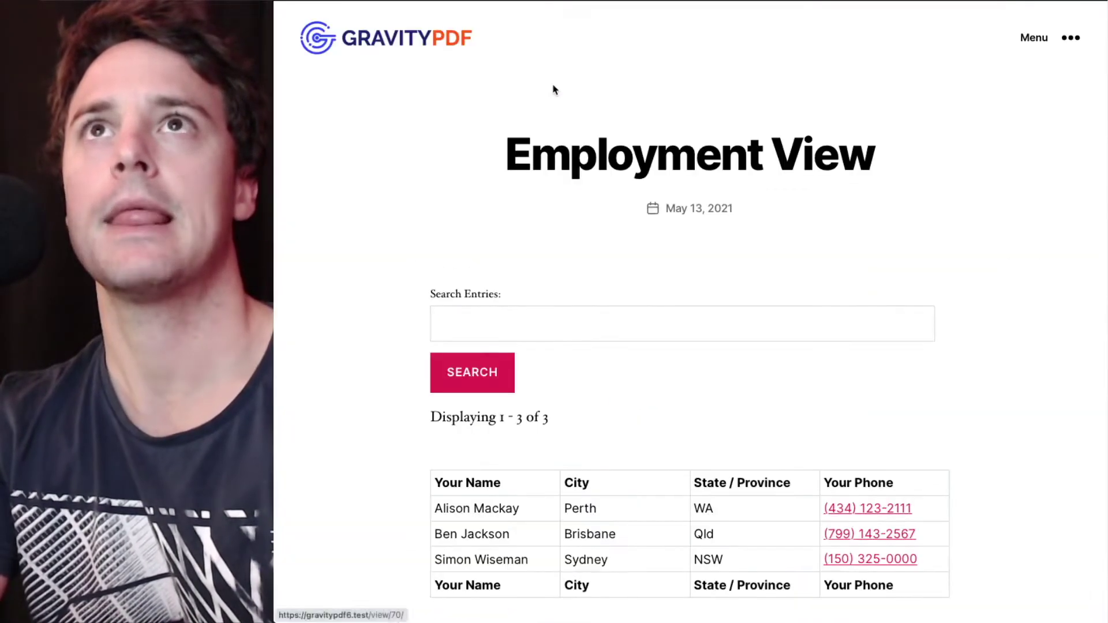
scroll(554, 89, "down", 7)
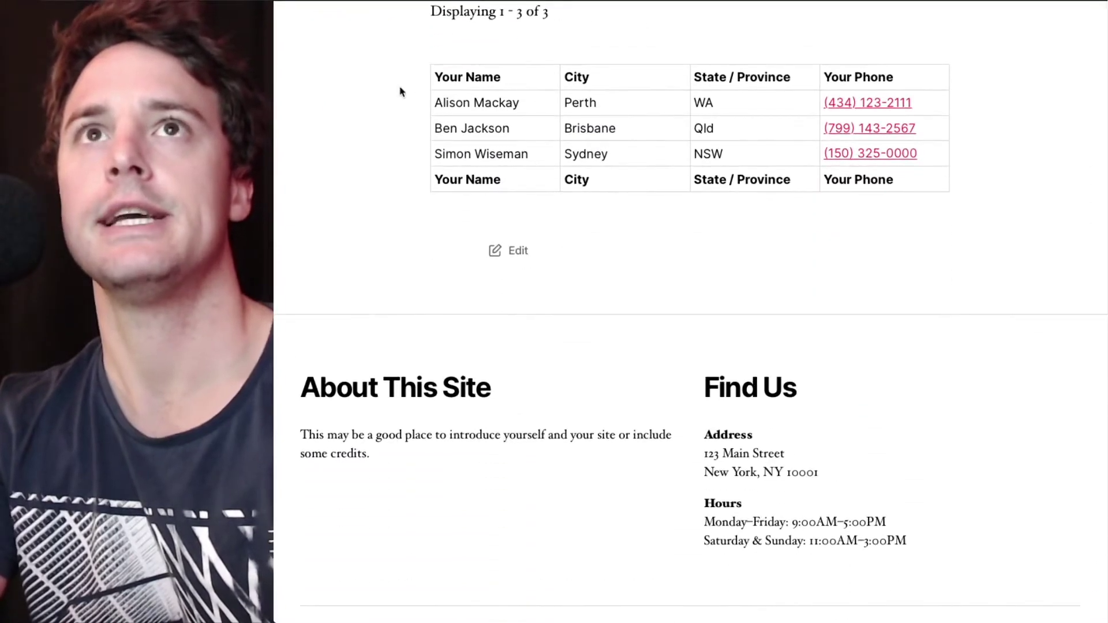
scroll(400, 91, "up", 1)
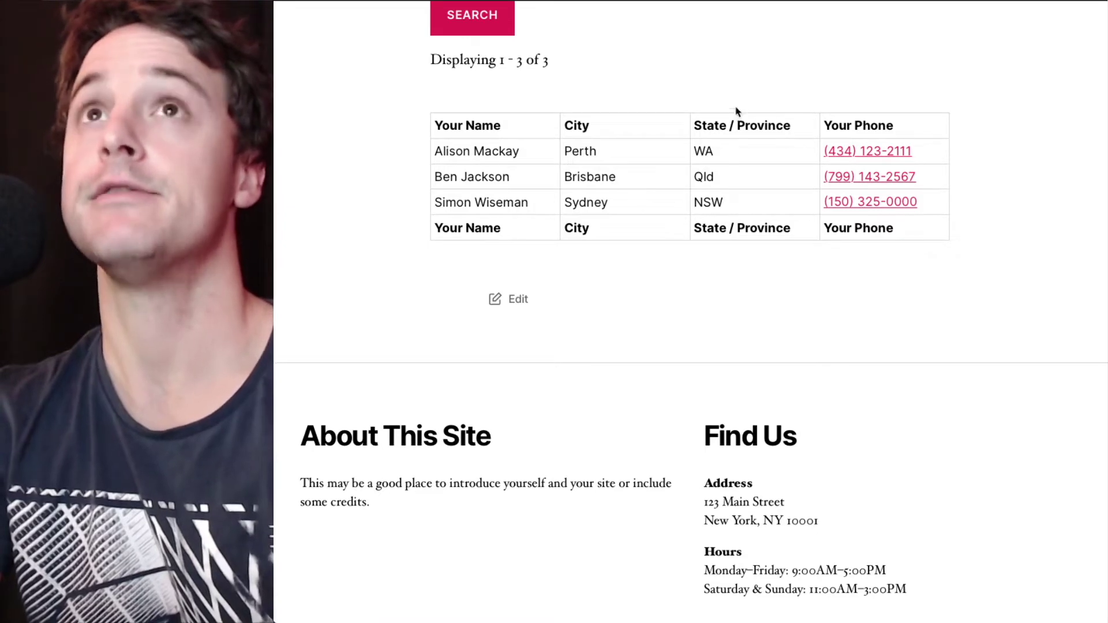
Step: Edit the Employment form, confirm its active Resume PDF, then view the Sydney applicant's entry PDF
mouse_move(583, 1)
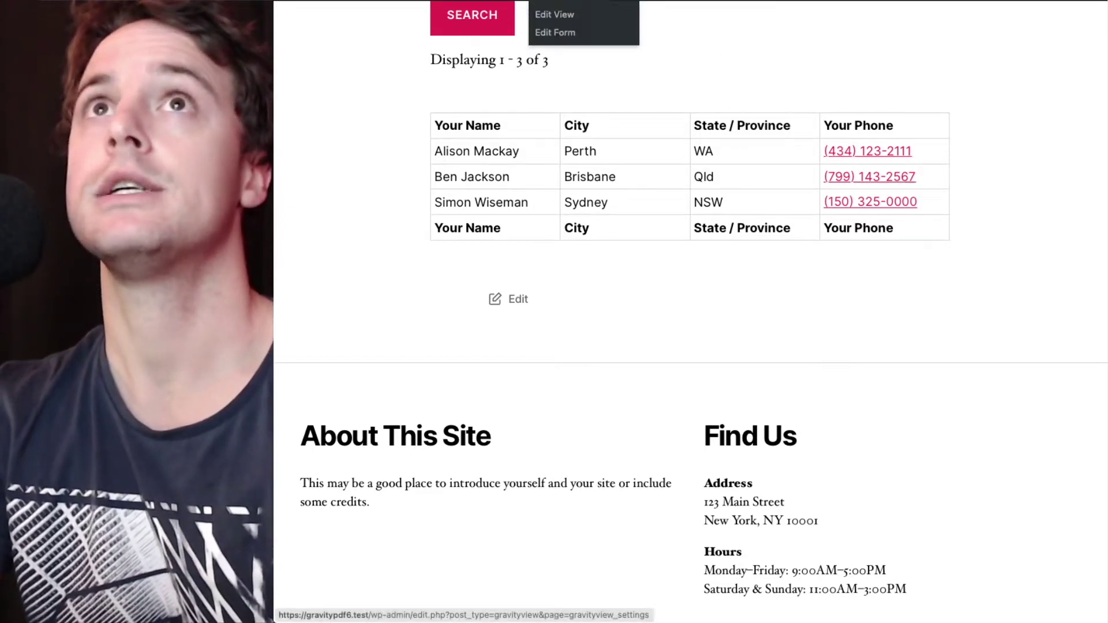
left_click(548, 34)
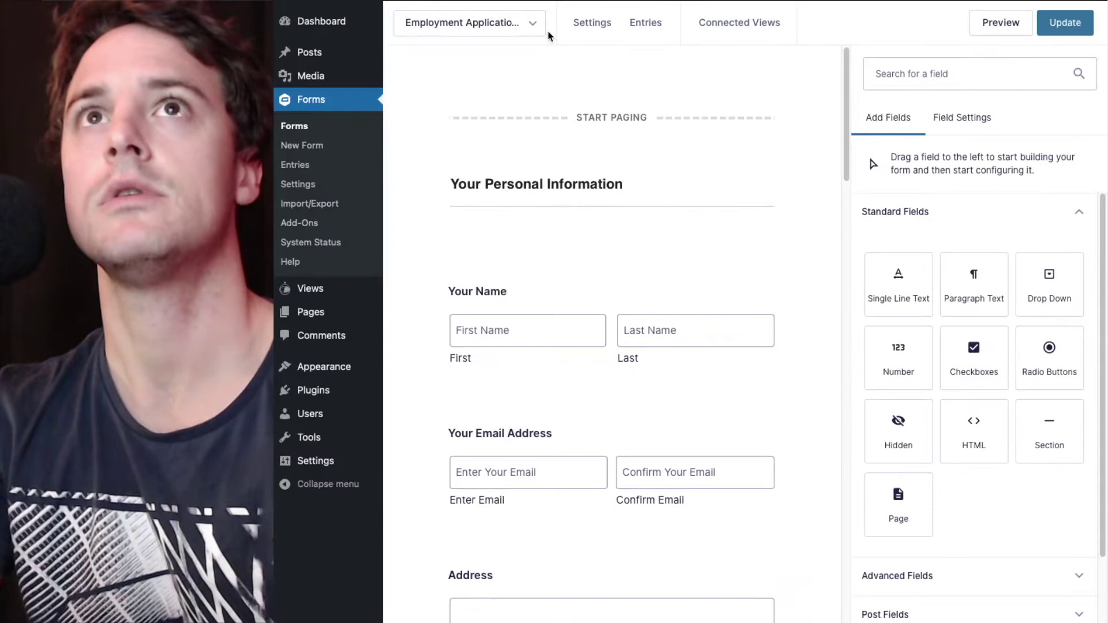
mouse_move(589, 29)
left_click(585, 177)
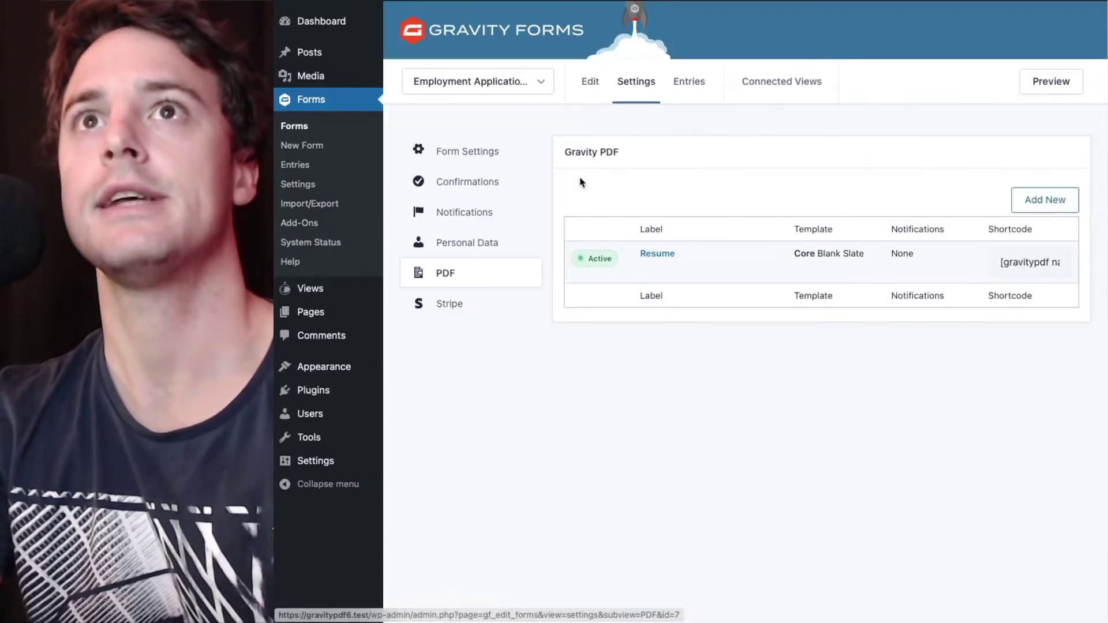
mouse_move(796, 254)
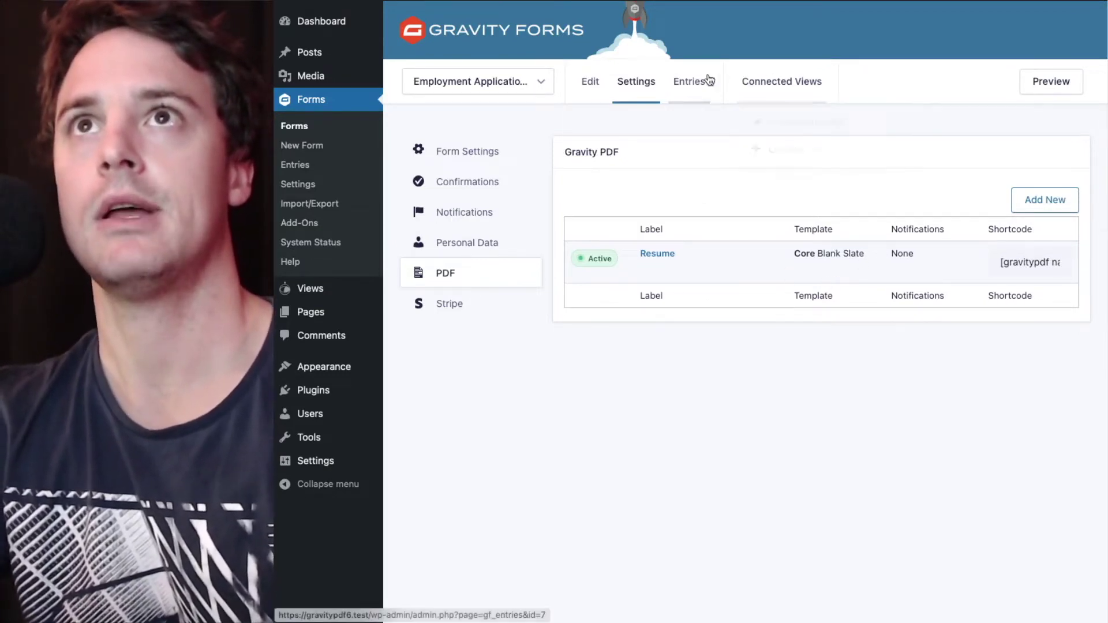
left_click(690, 81)
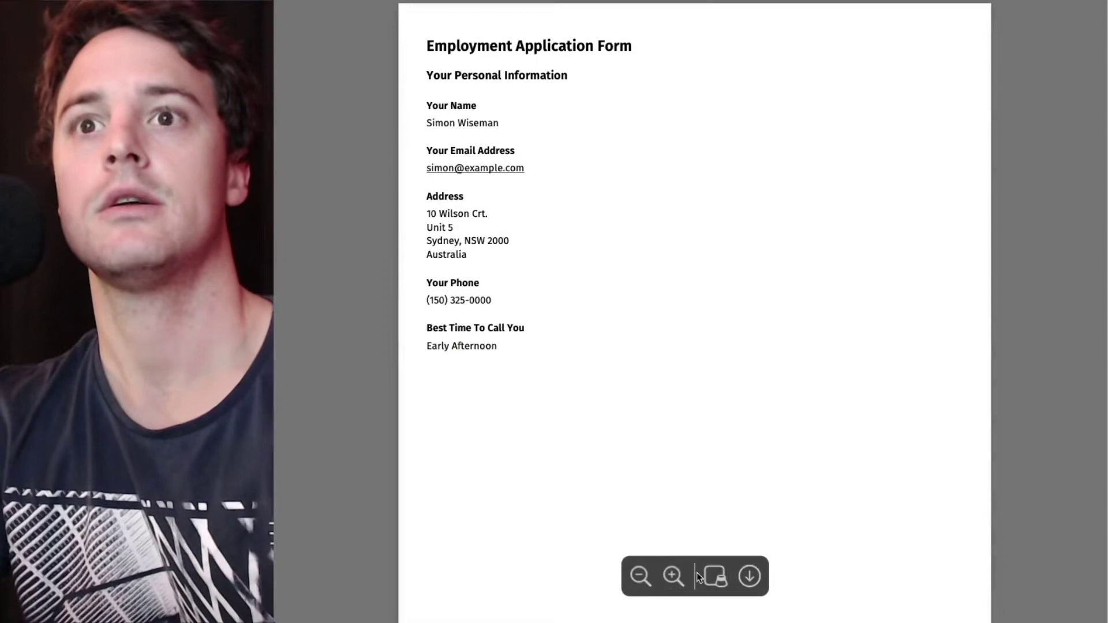
Step: Zoom out the applicant's PDF, scroll through all its pages, then return to the entries list
left_click(640, 576)
left_click(640, 576)
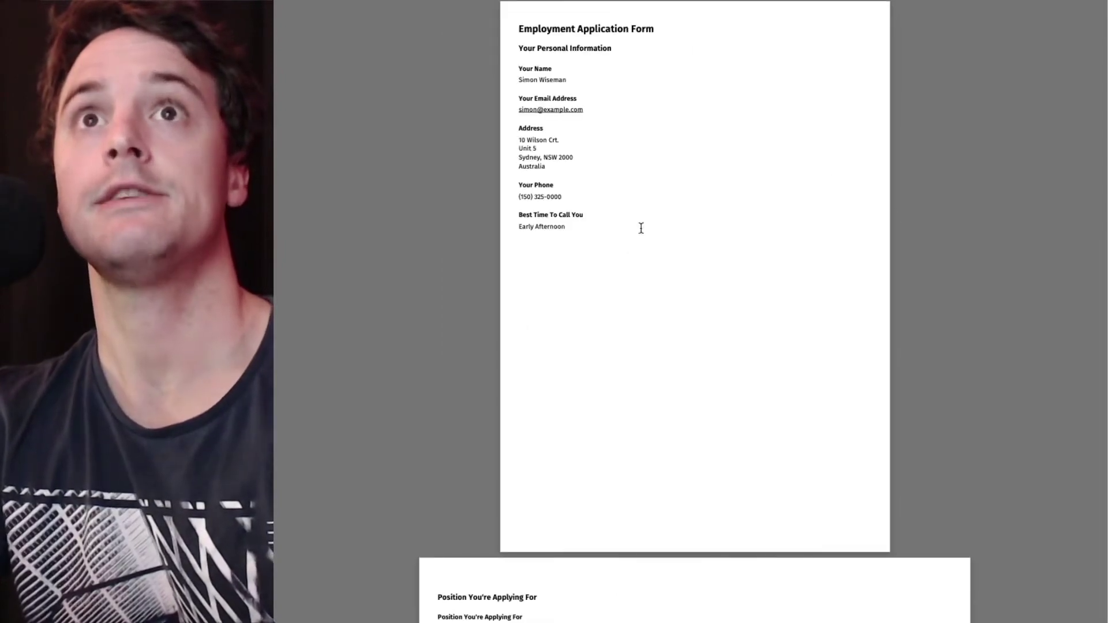
scroll(613, 441, "down", 5)
scroll(614, 441, "down", 2)
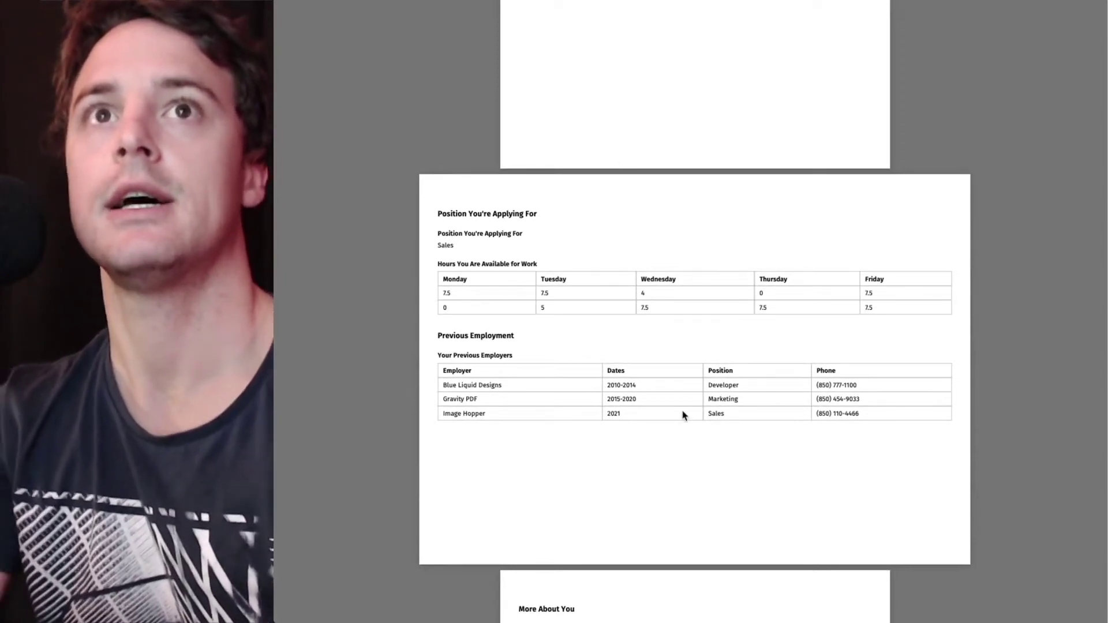
scroll(683, 414, "down", 6)
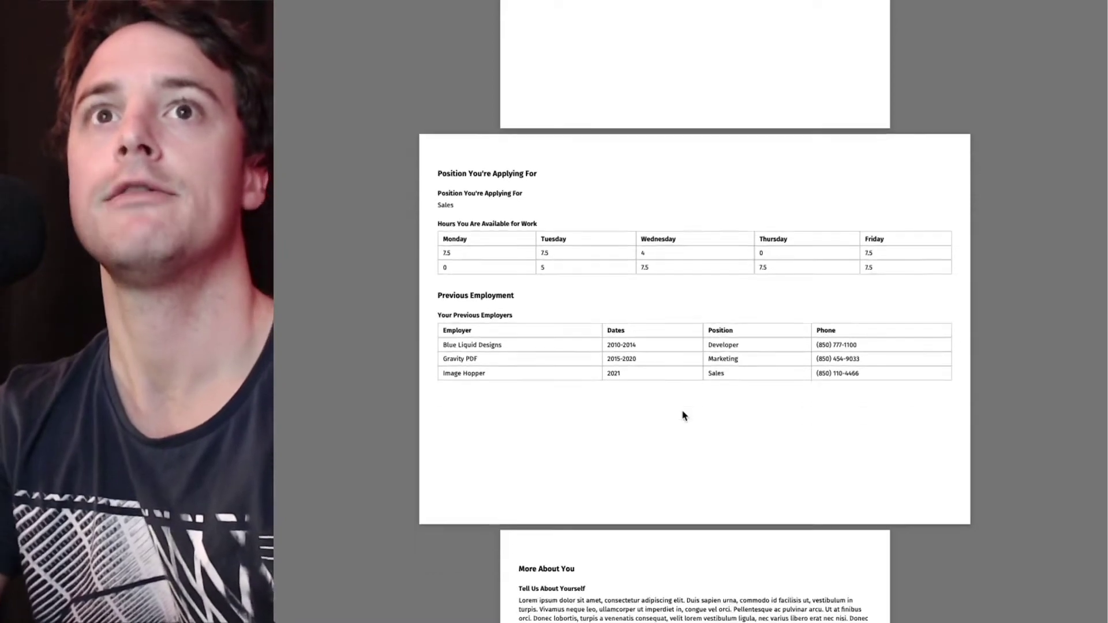
scroll(683, 414, "down", 3)
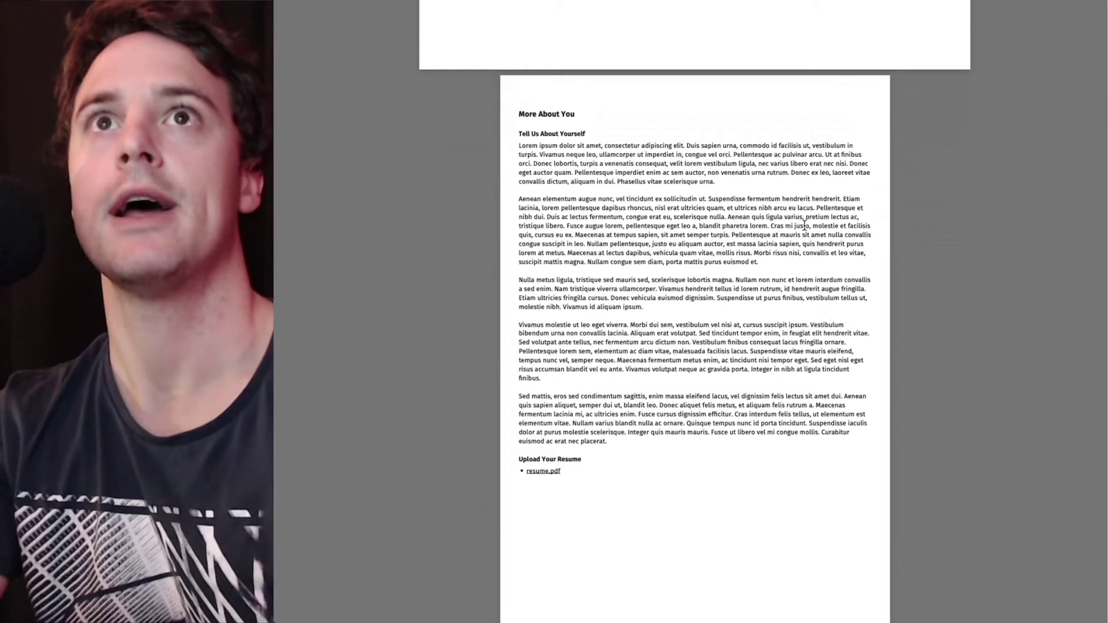
scroll(734, 260, "down", 1)
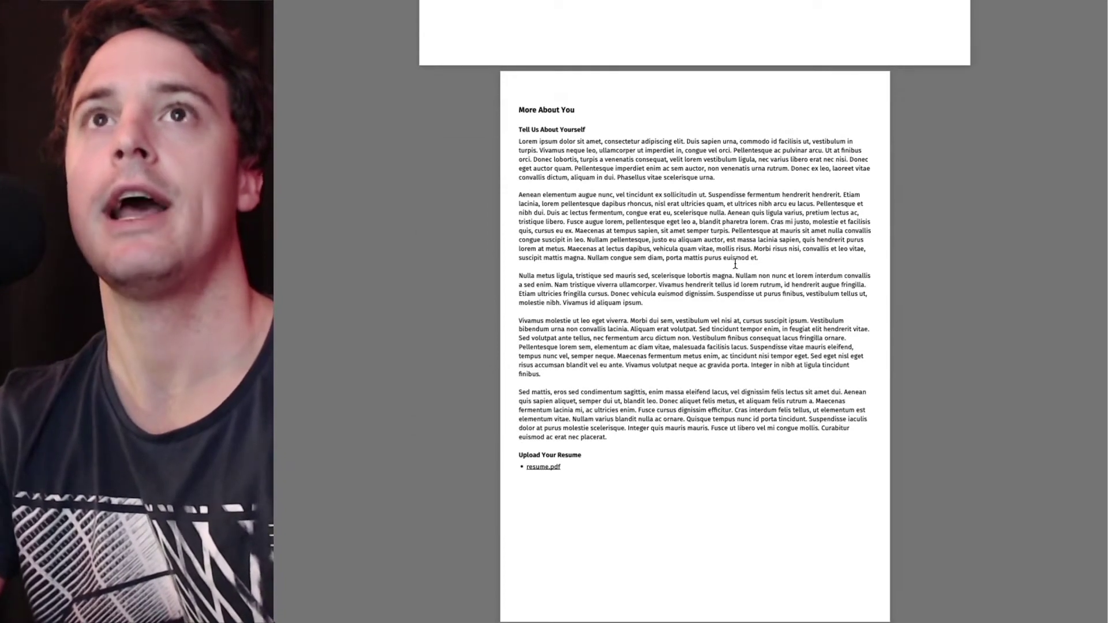
scroll(734, 264, "up", 8)
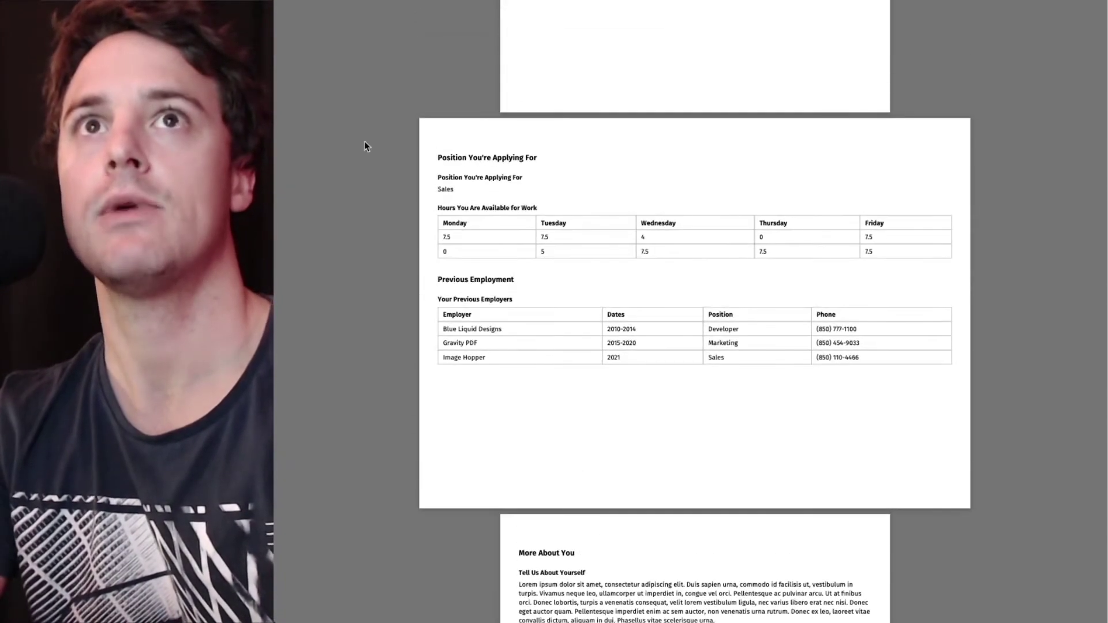
scroll(648, 138, "up", 4)
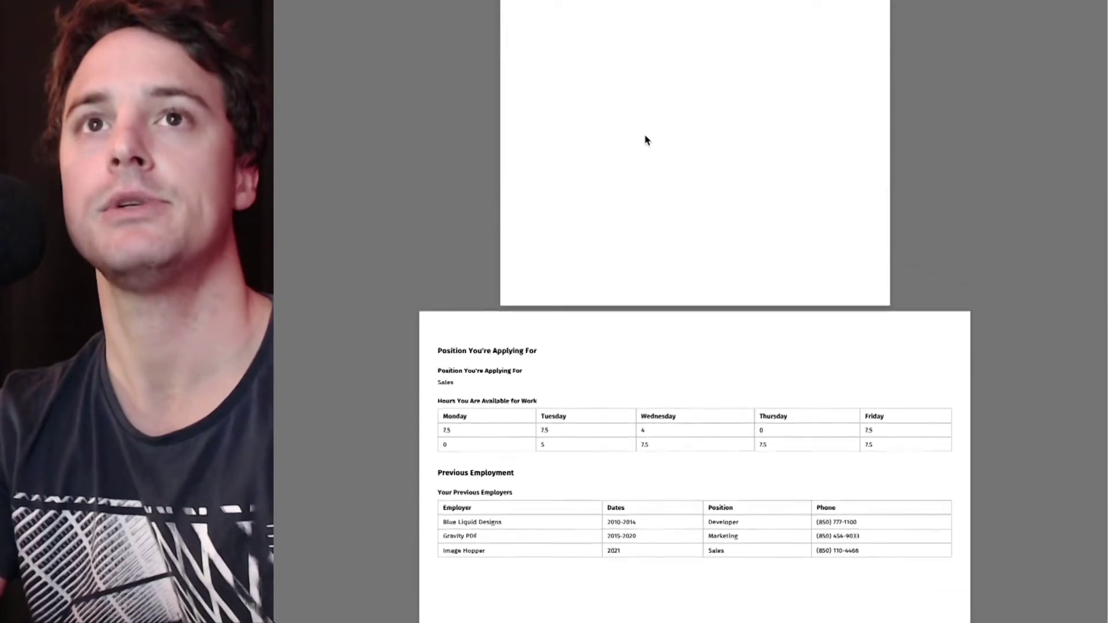
scroll(647, 140, "down", 12)
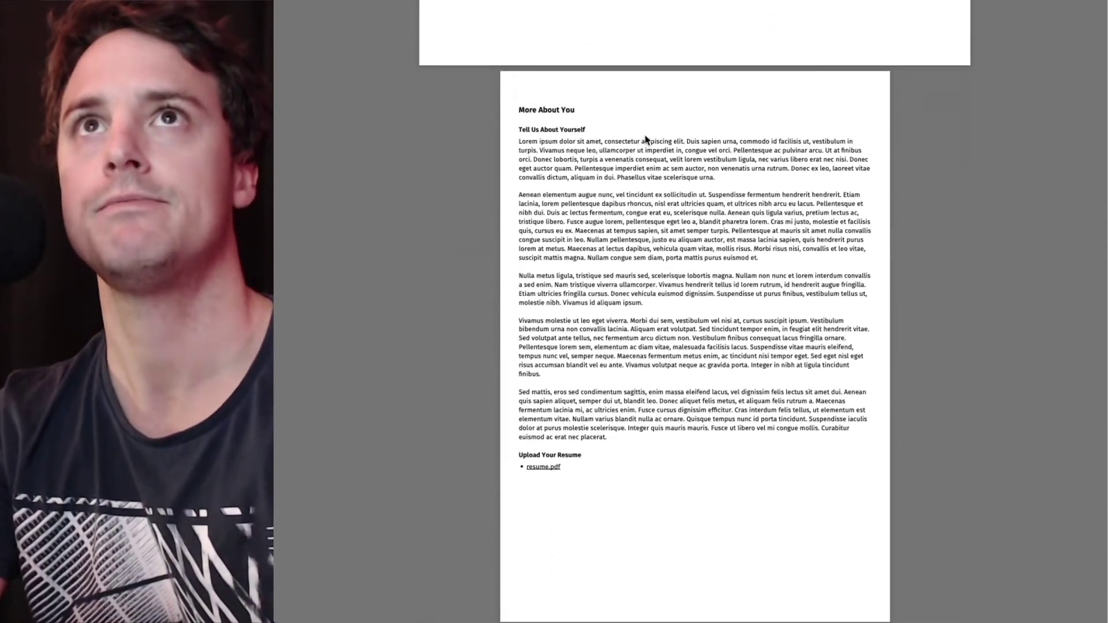
key("ctrl+w")
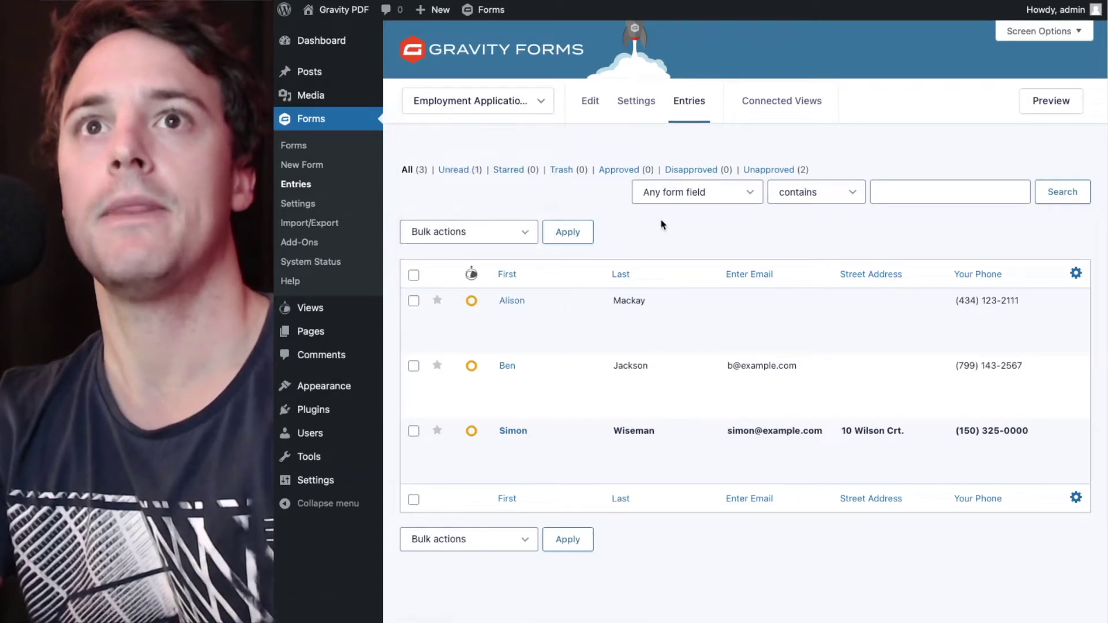
Step: Open the Employment Application form's PDF settings, showing the active Resume PDF on Core Blank Slate
scroll(662, 224, "down", 1)
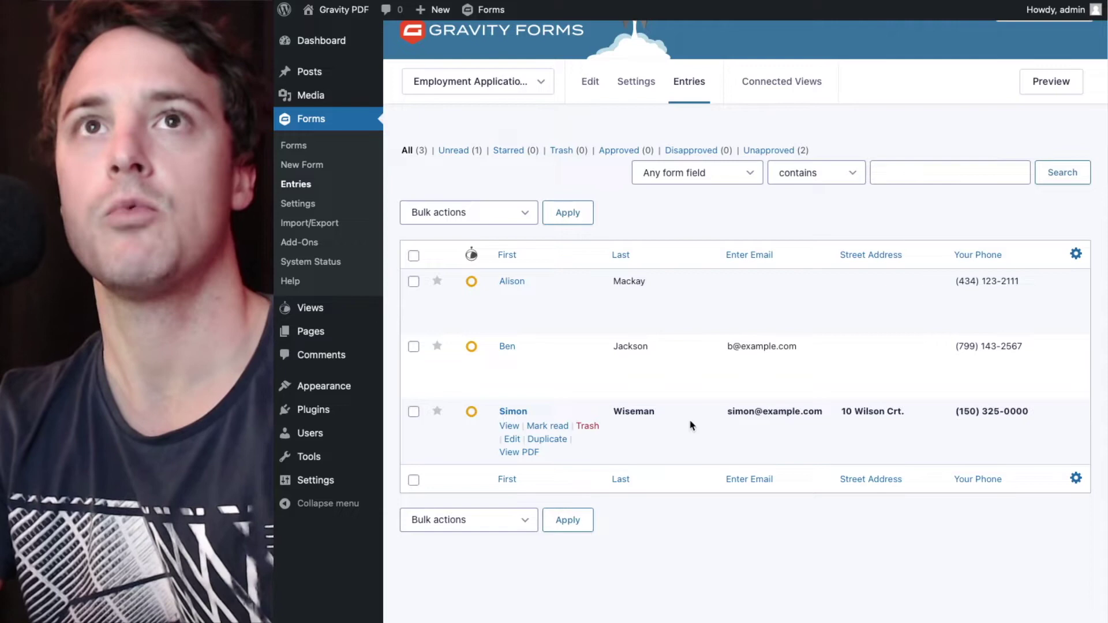
mouse_move(637, 81)
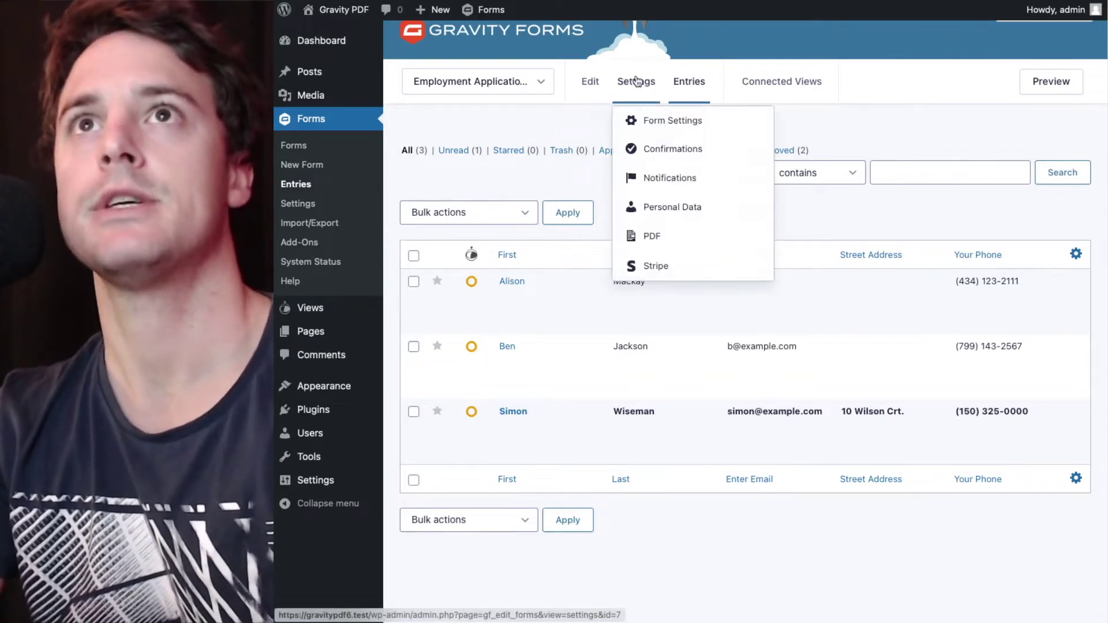
left_click(627, 241)
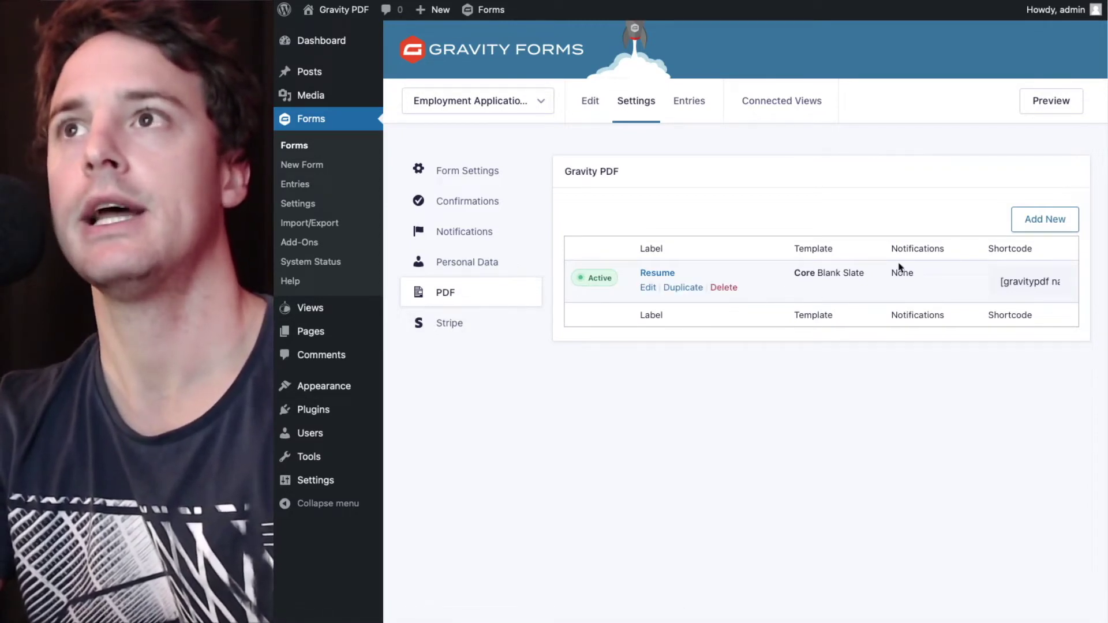
Step: Select the Resume PDF's gravitypdf shortcode in its Shortcode field
left_click(1017, 282)
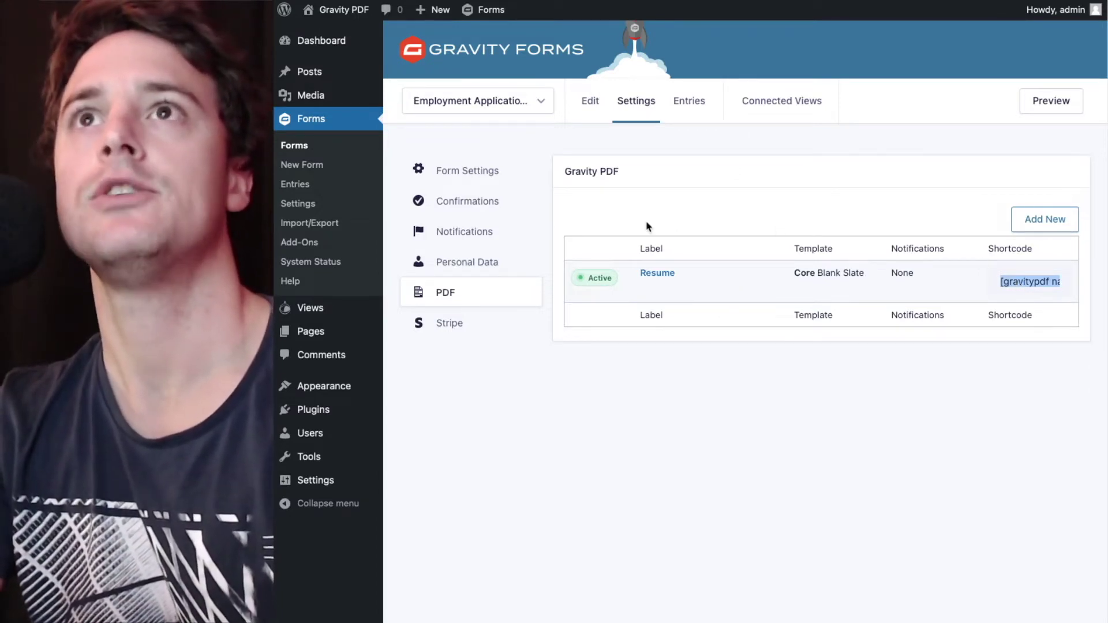
Step: Edit the Employment View, add a fifth Custom Content table column and open its settings
mouse_move(805, 106)
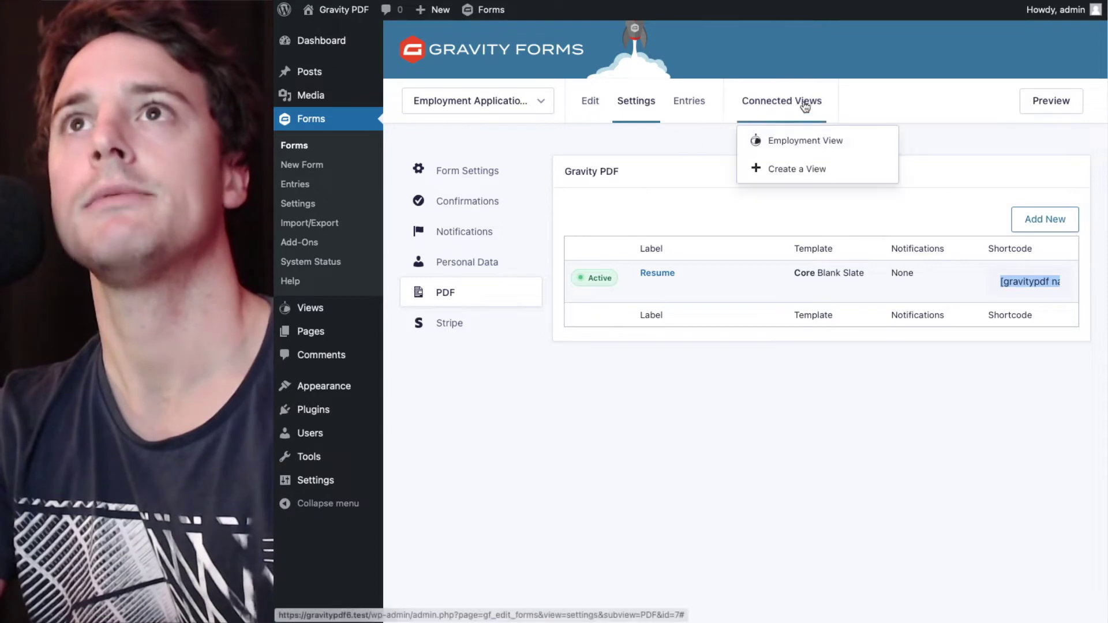
left_click(786, 141)
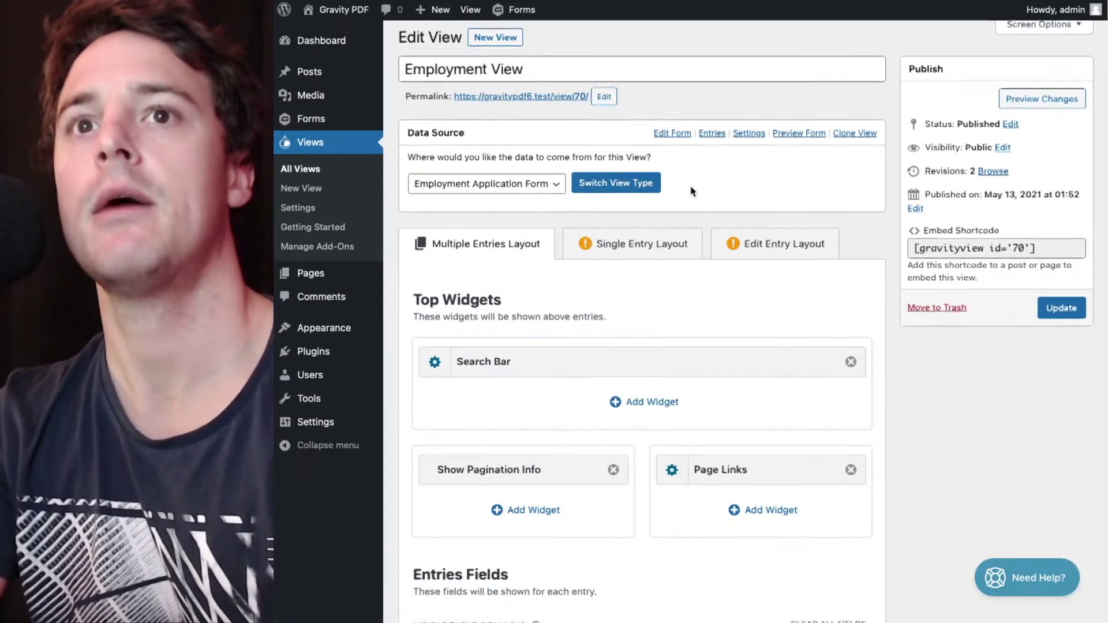
scroll(692, 190, "down", 5)
scroll(693, 191, "down", 4)
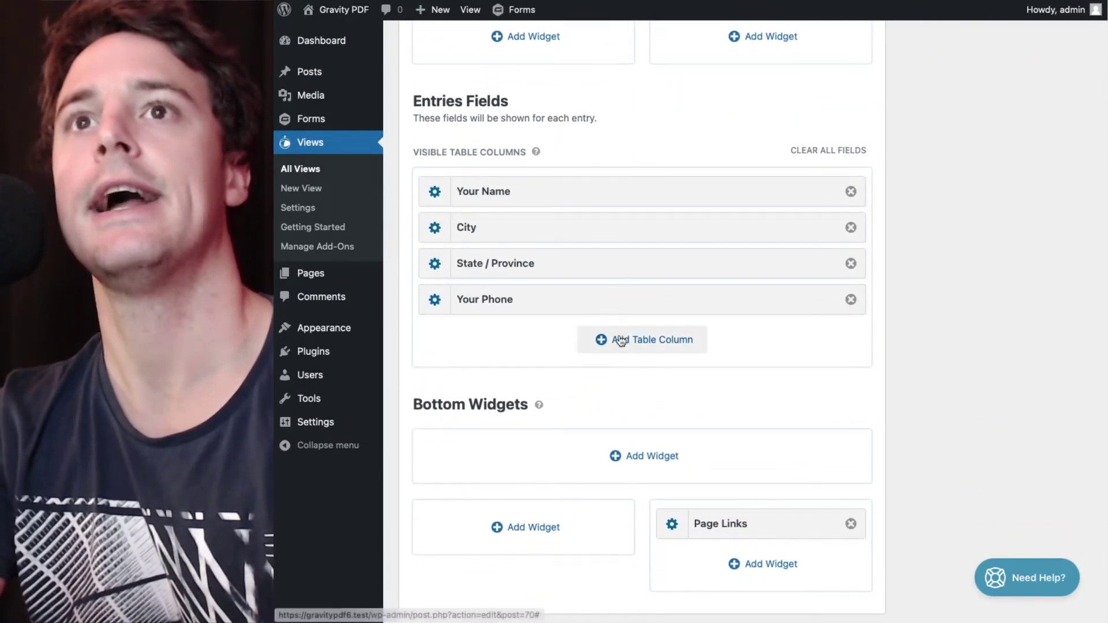
left_click(640, 343)
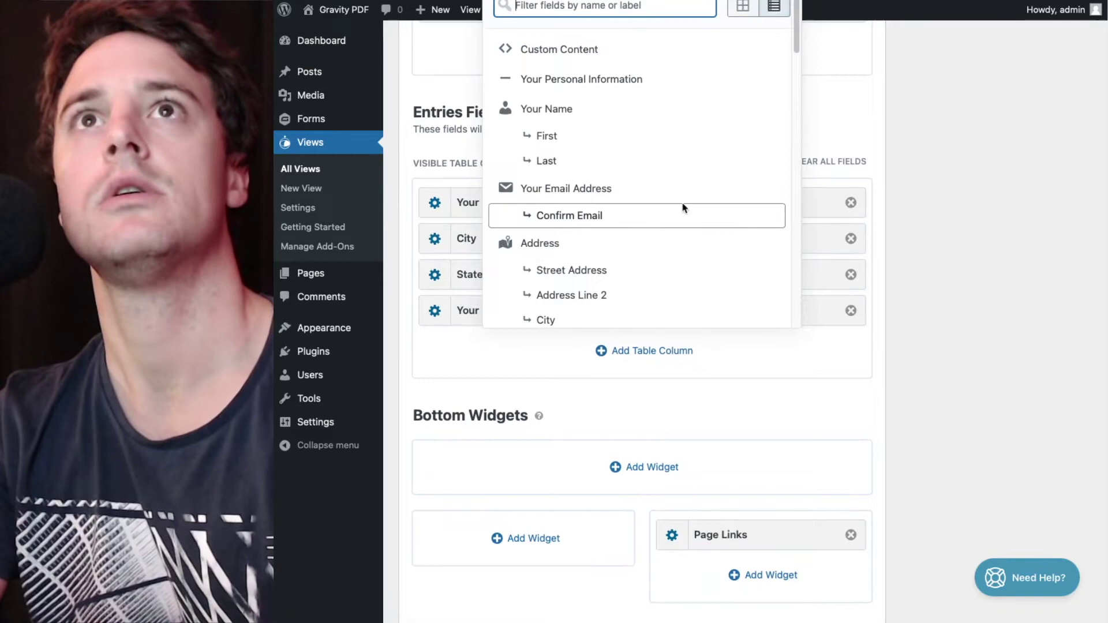
left_click(555, 51)
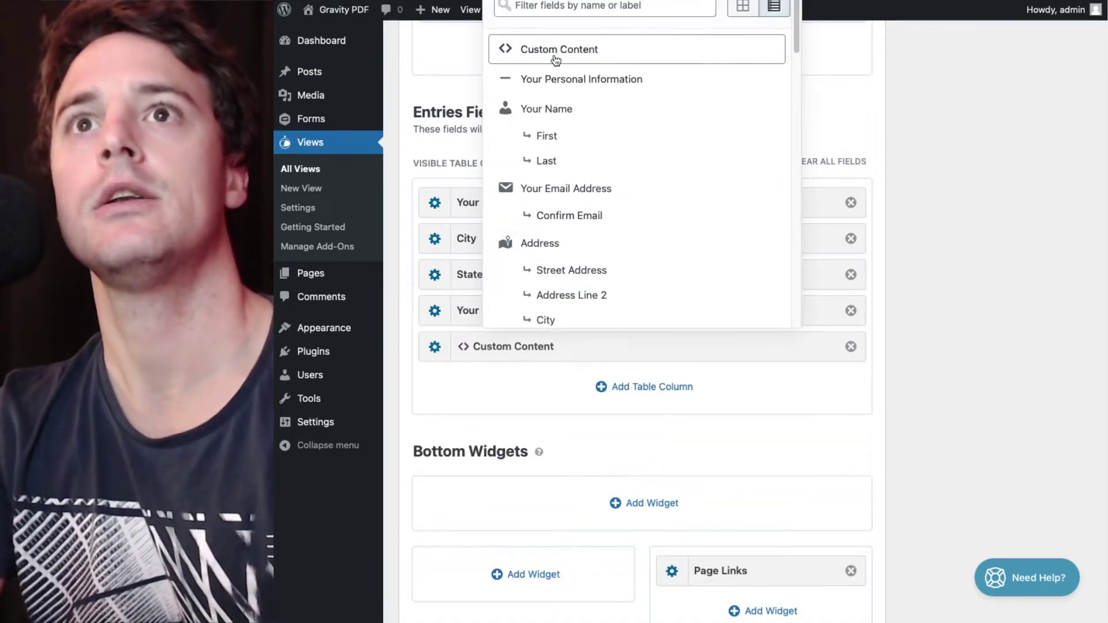
left_click(442, 351)
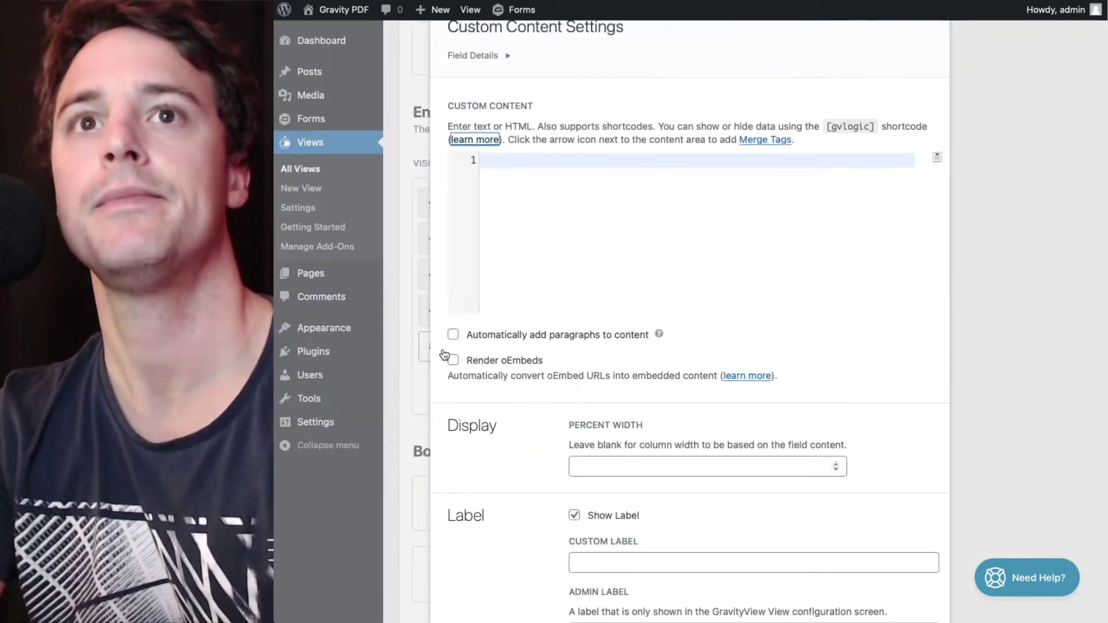
Step: Paste the Resume gravitypdf shortcode as the column's content and give it the label PDF
left_click(711, 245)
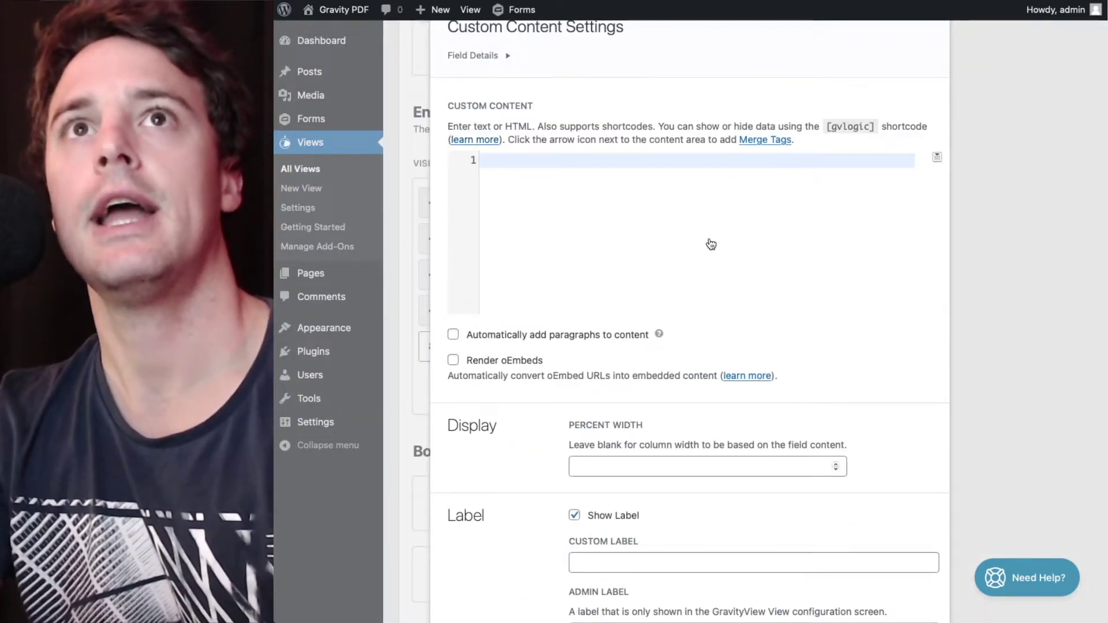
type("[gravitypdf name=\"Resume\" id=\"609c65fd9fa1a\" text=\"Download PDF\"]")
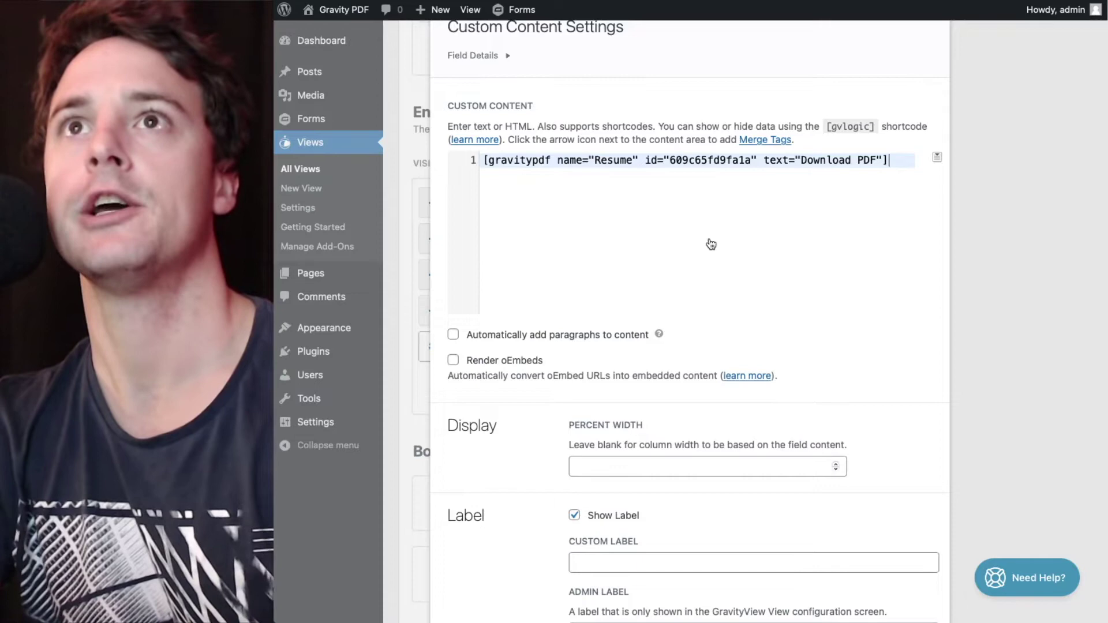
scroll(711, 244, "down", 3)
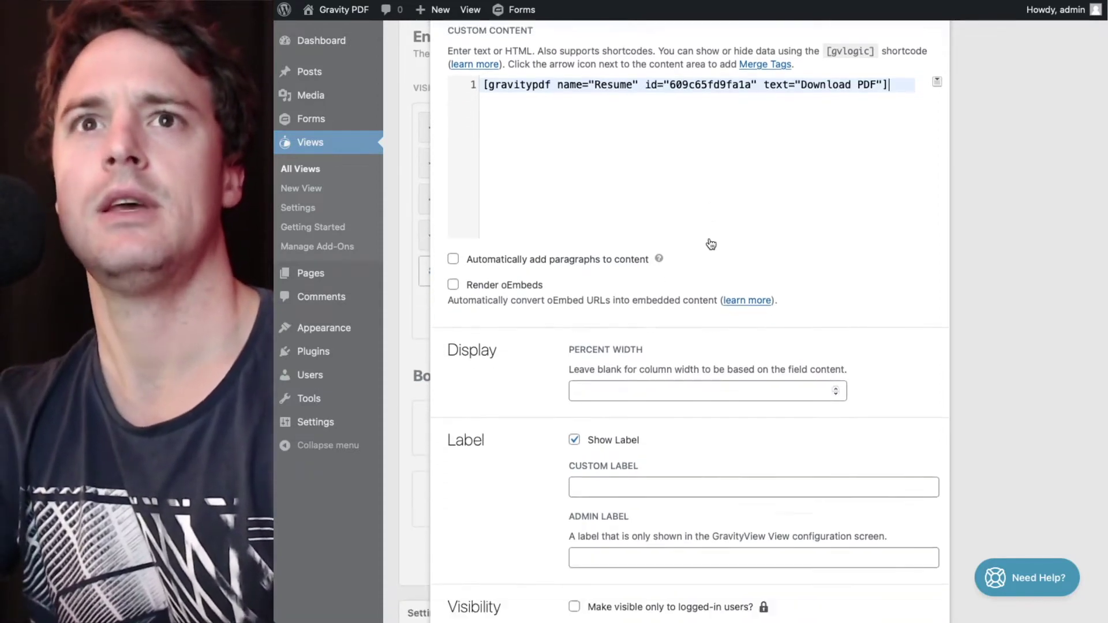
left_click(609, 348)
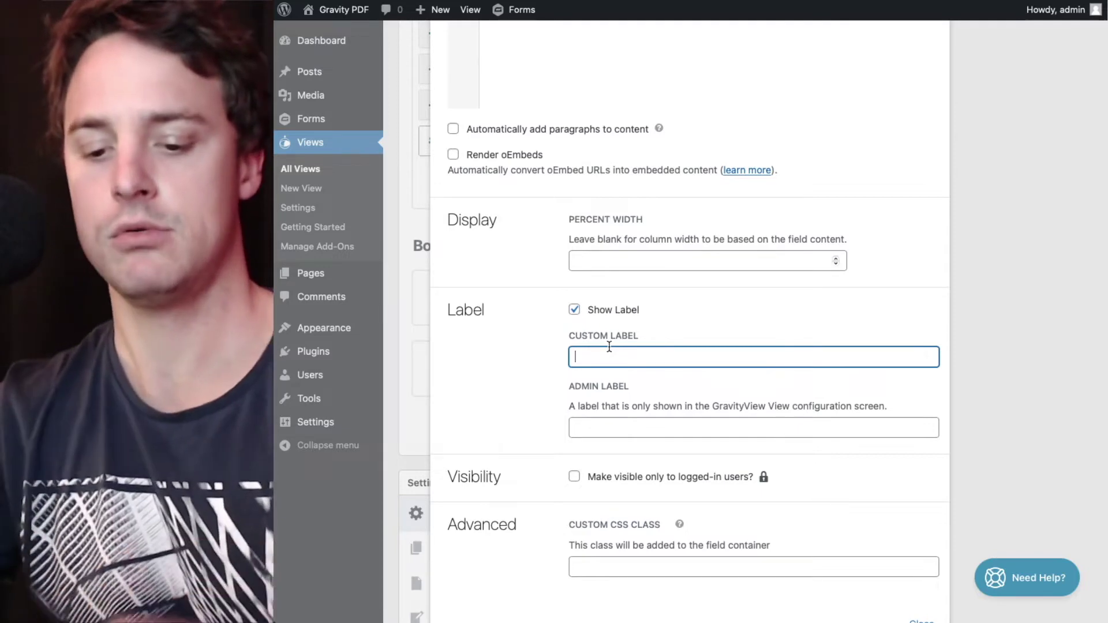
type("PDF")
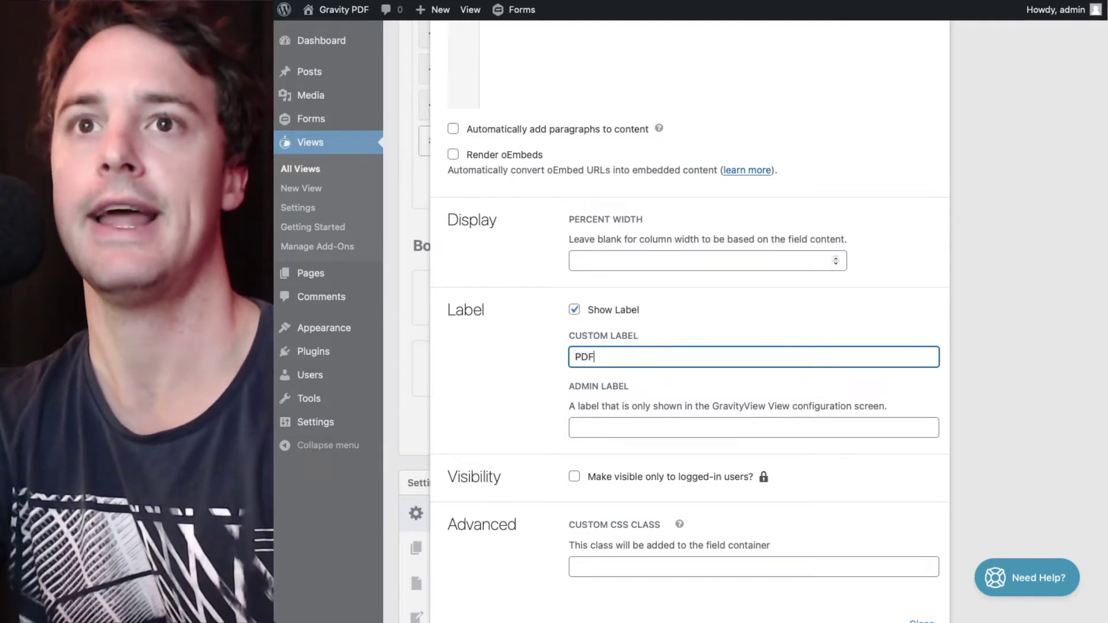
scroll(687, 346, "down", 1)
scroll(687, 346, "up", 6)
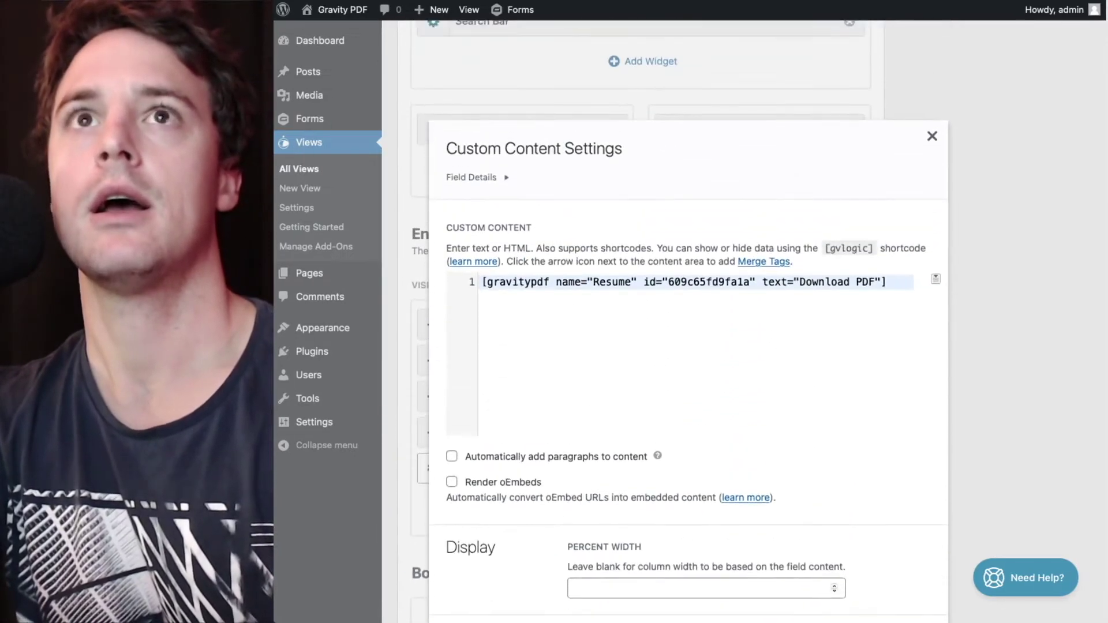
Step: Close the column settings and update the Employment View
left_click(932, 137)
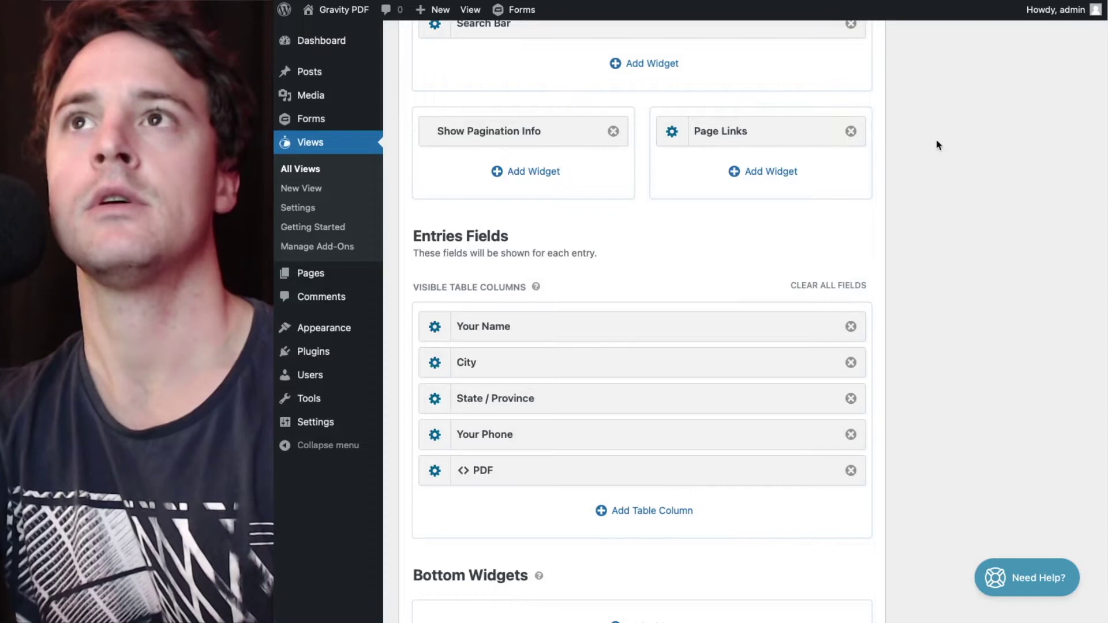
scroll(934, 144, "up", 4)
left_click(1060, 196)
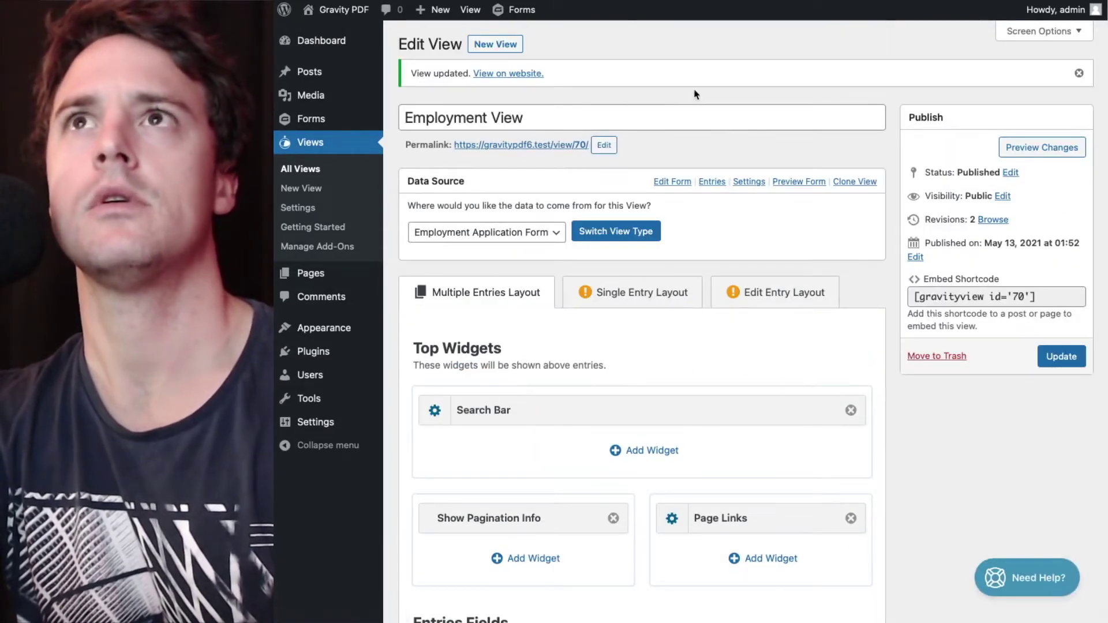
Step: Open the updated view on the site and download the third entry's PDF via Download PDF
left_click(520, 73)
scroll(518, 77, "down", 4)
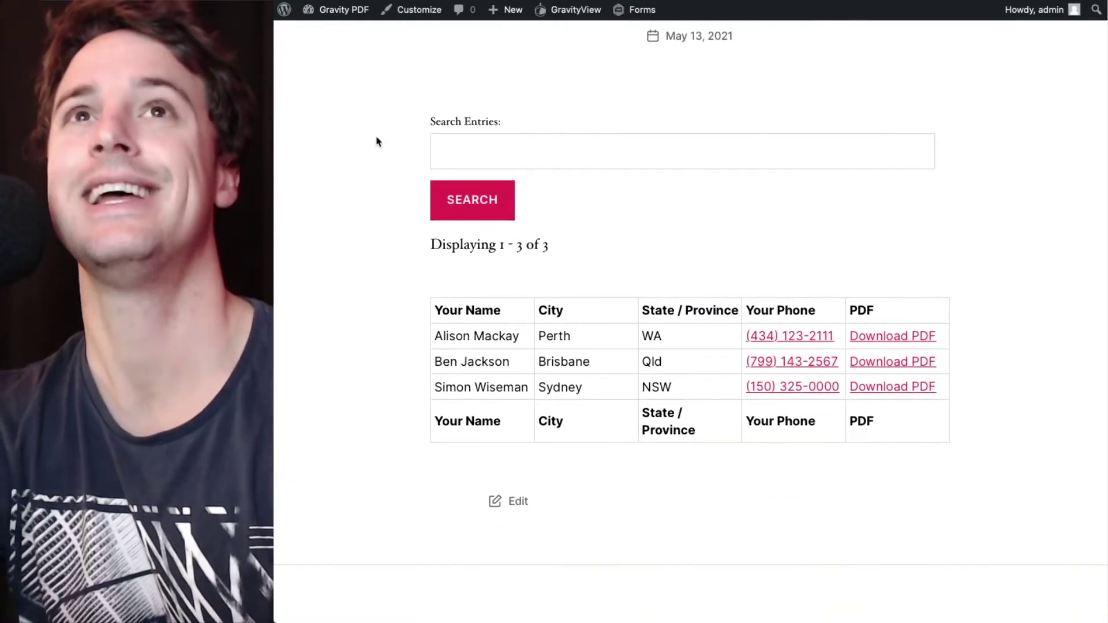
scroll(376, 141, "down", 3)
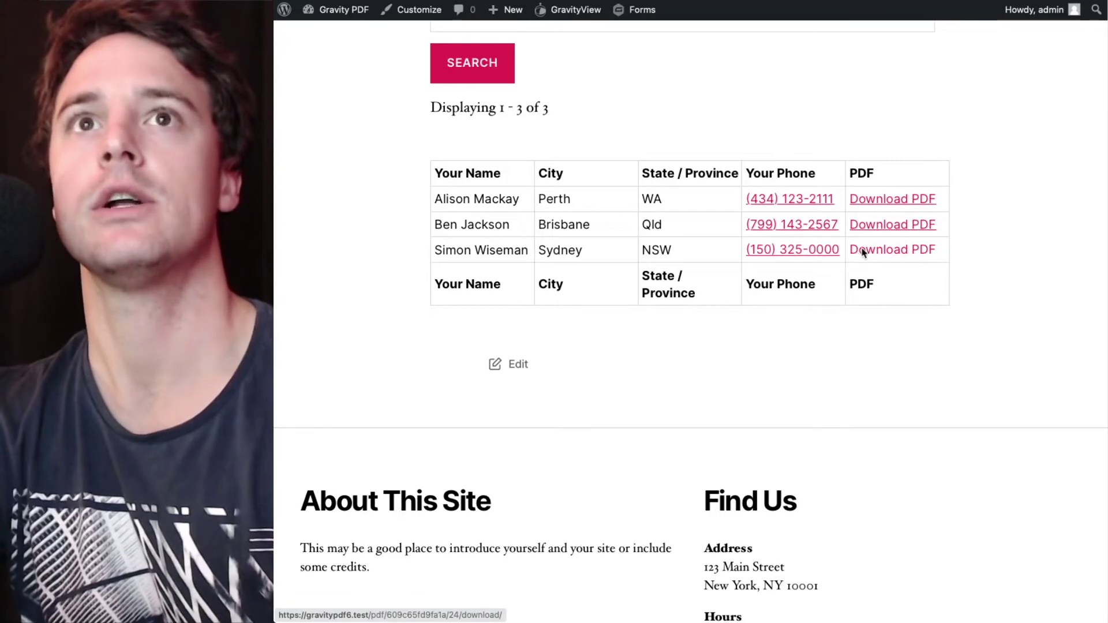
left_click(864, 252)
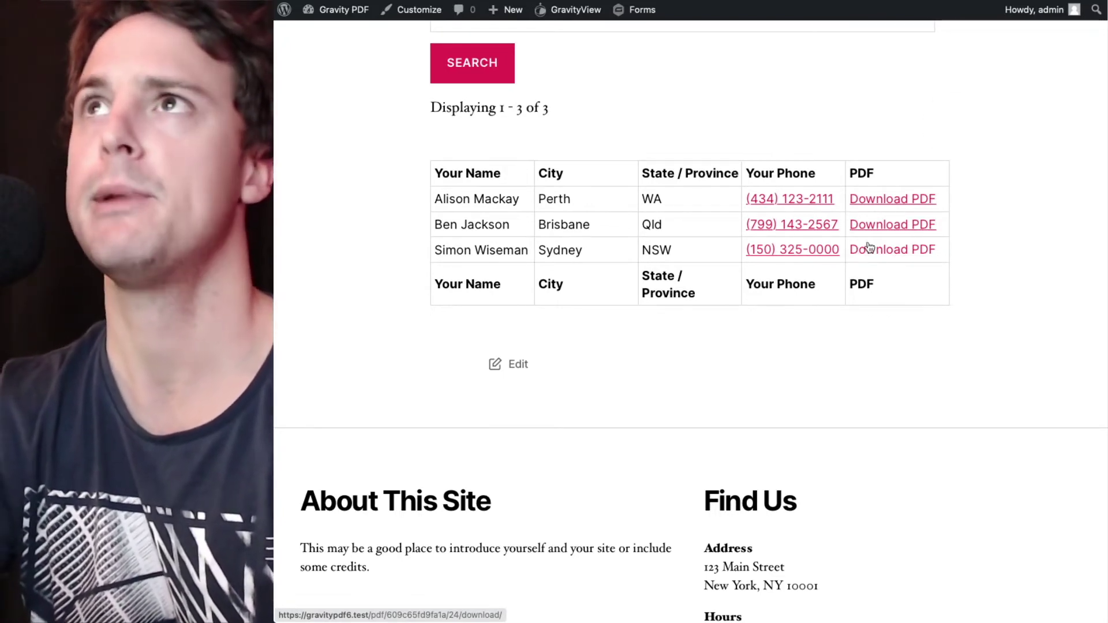
Step: Open the downloaded Resume-2.pdf in Foxit, scroll through the application, then close the downloads list
left_click(984, 0)
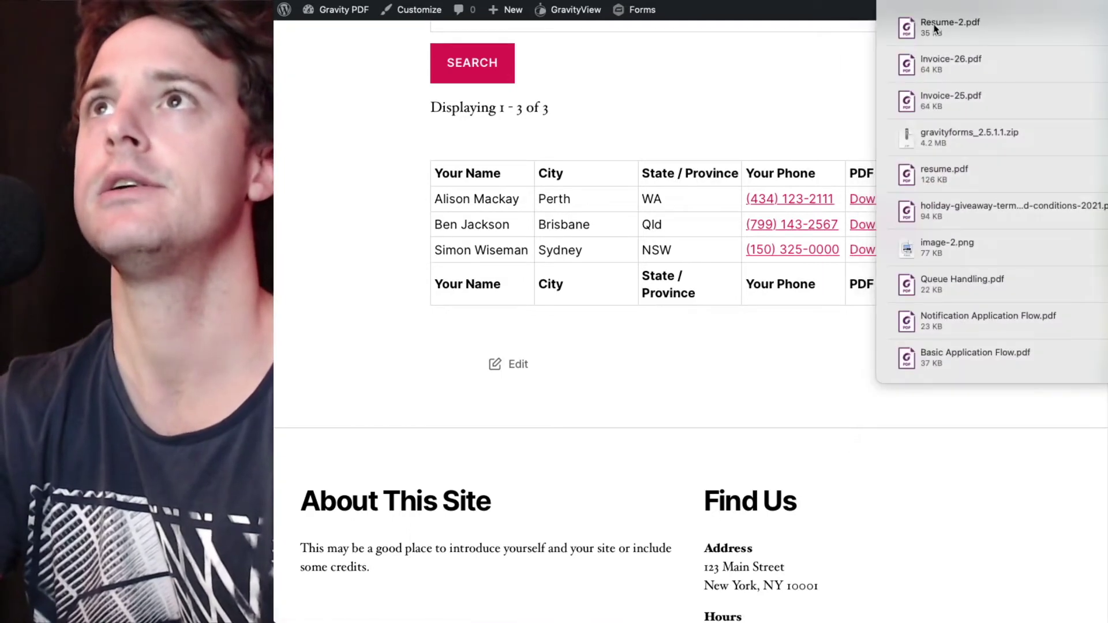
left_click(947, 34)
double_click(949, 39)
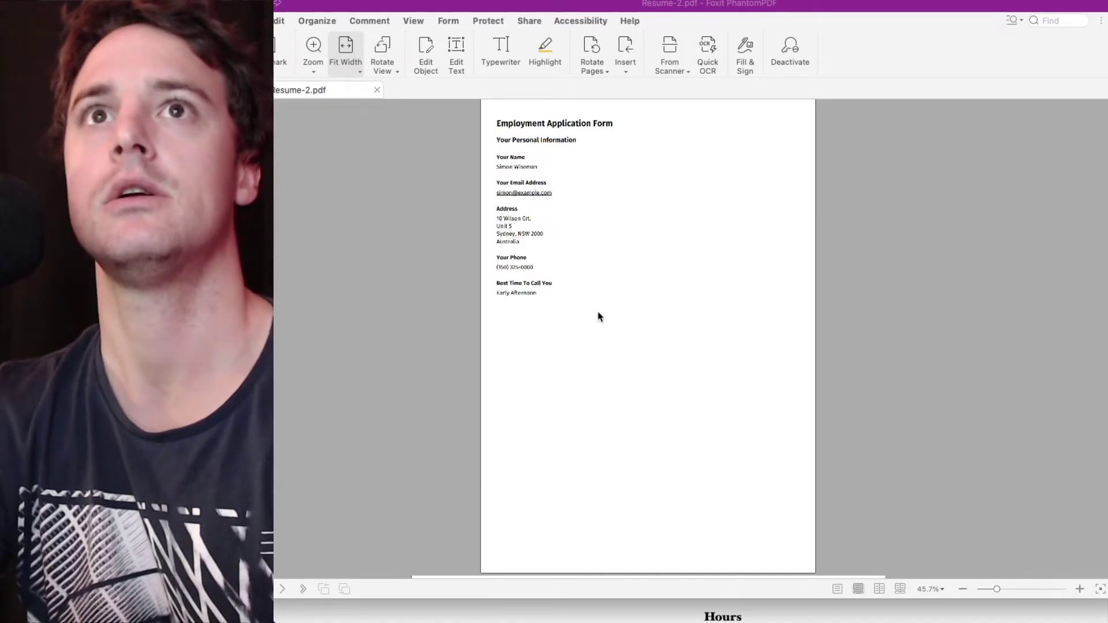
scroll(598, 316, "down", 5)
scroll(598, 316, "down", 10)
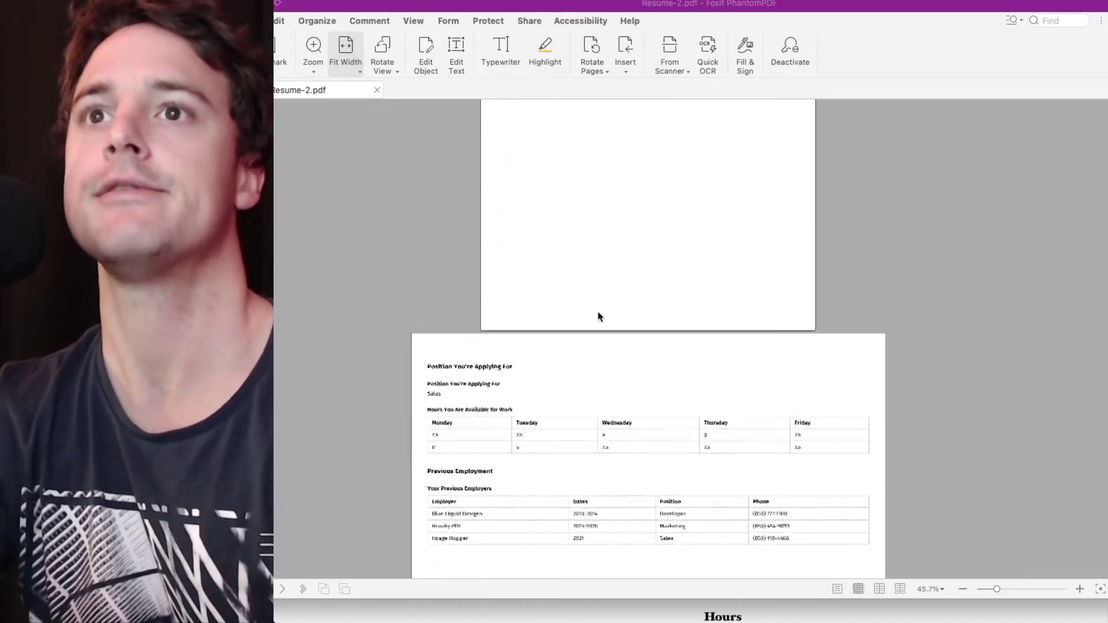
scroll(599, 312, "down", 6)
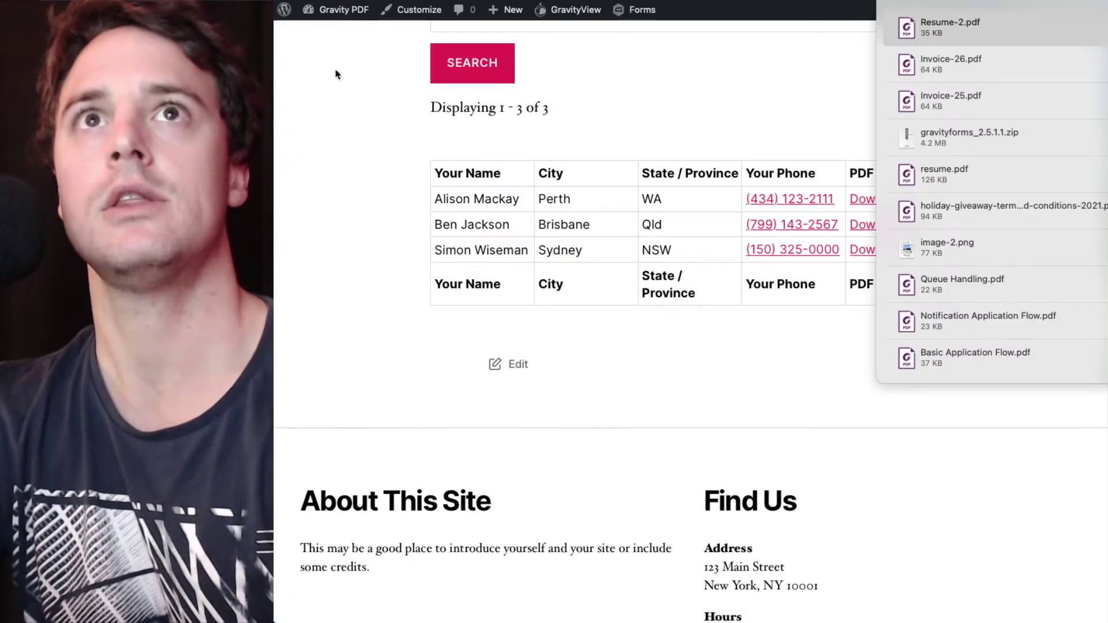
left_click(336, 75)
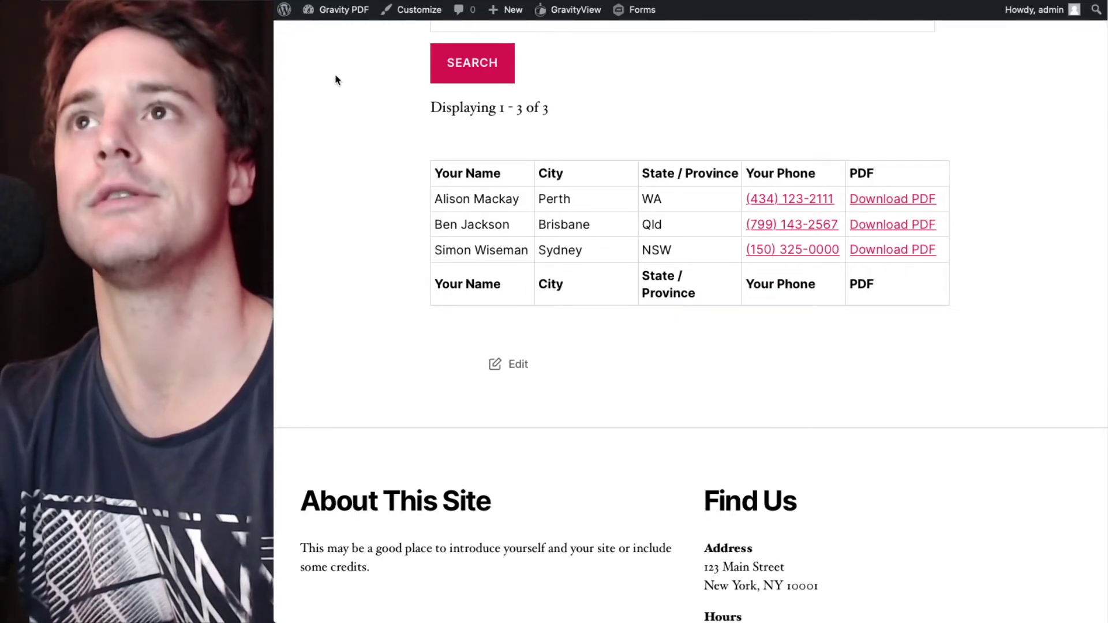
mouse_move(575, 12)
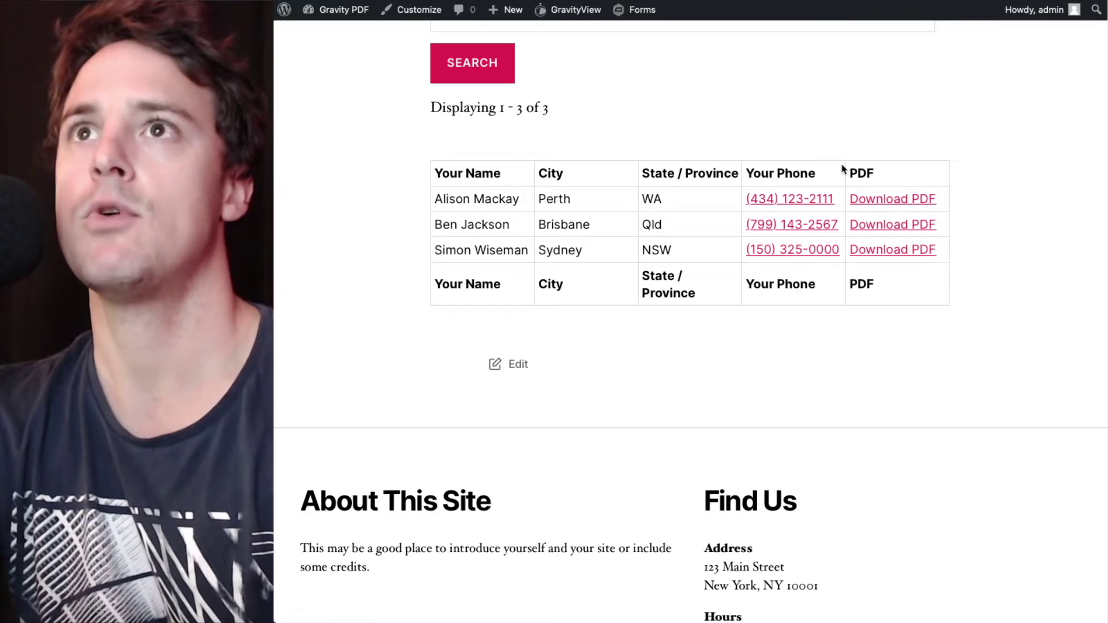
scroll(842, 168, "up", 1)
scroll(843, 169, "up", 3)
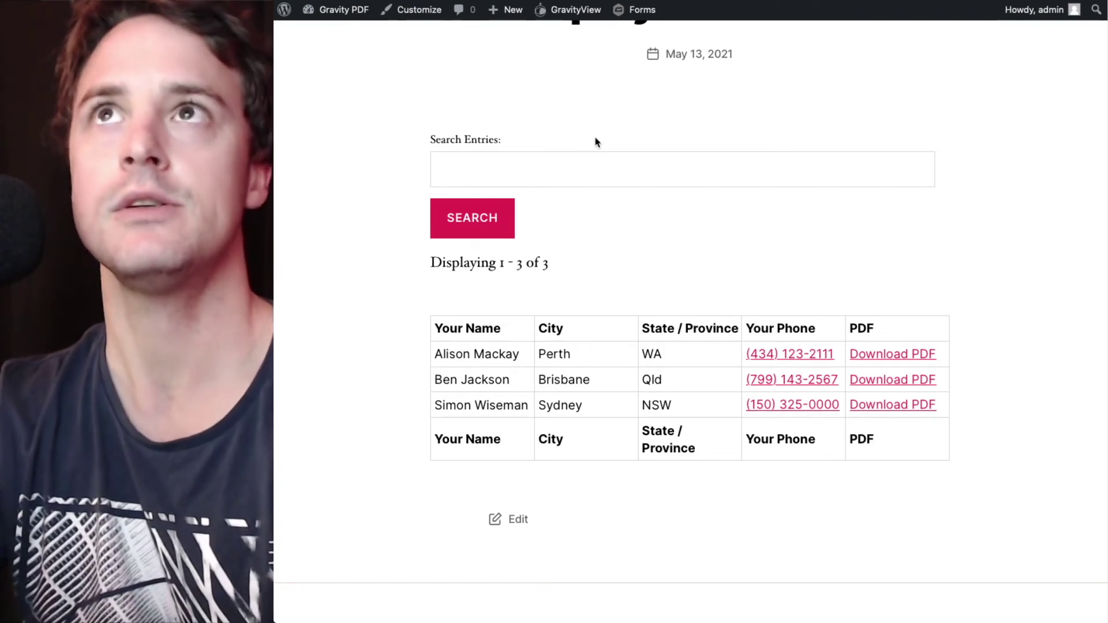
Step: Open the Employment View in the admin and bring up the PDF column's settings
mouse_move(569, 14)
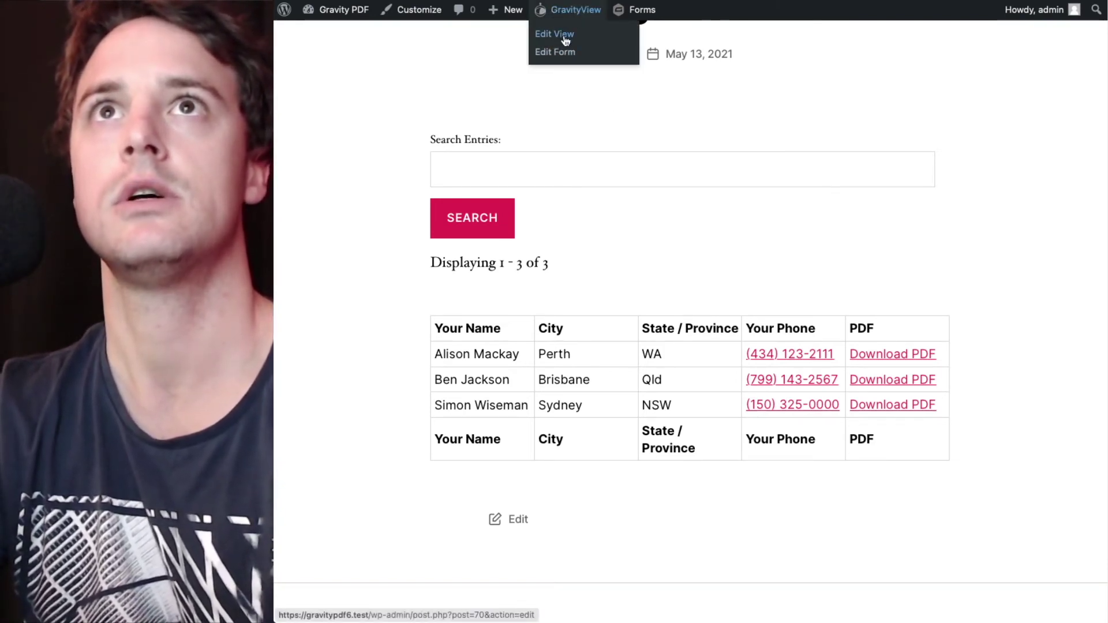
left_click(565, 37)
scroll(610, 273, "down", 3)
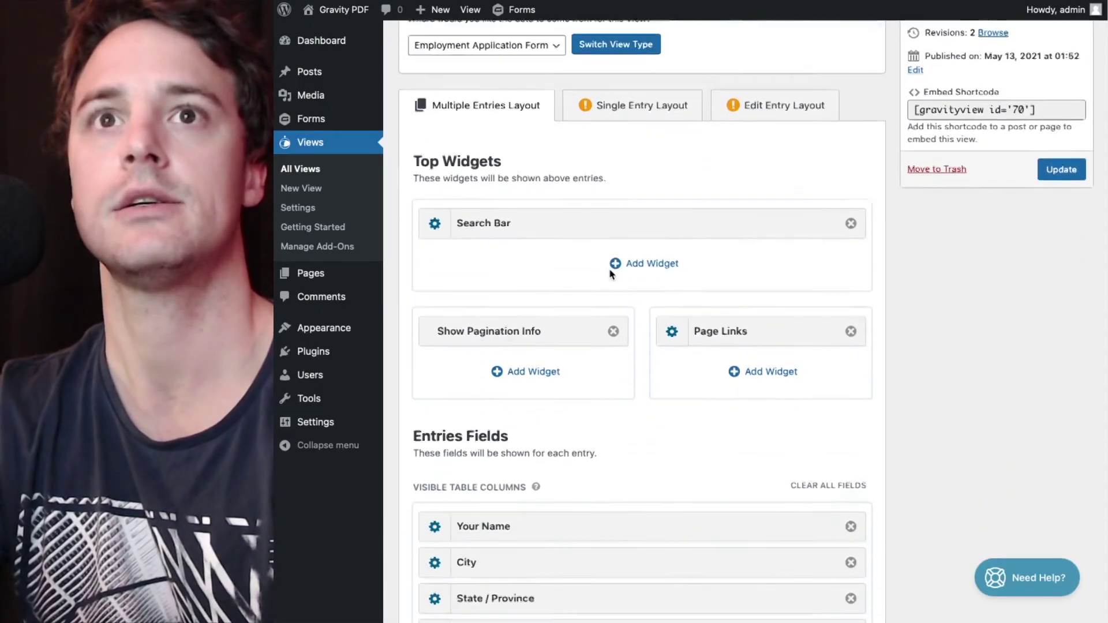
scroll(610, 274, "down", 4)
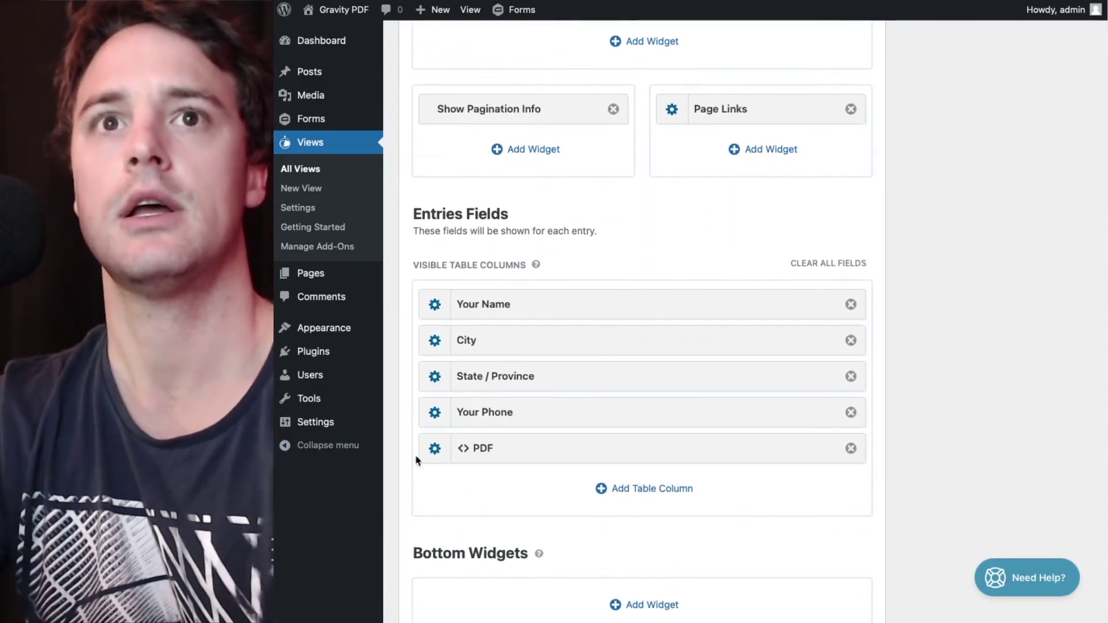
left_click(435, 449)
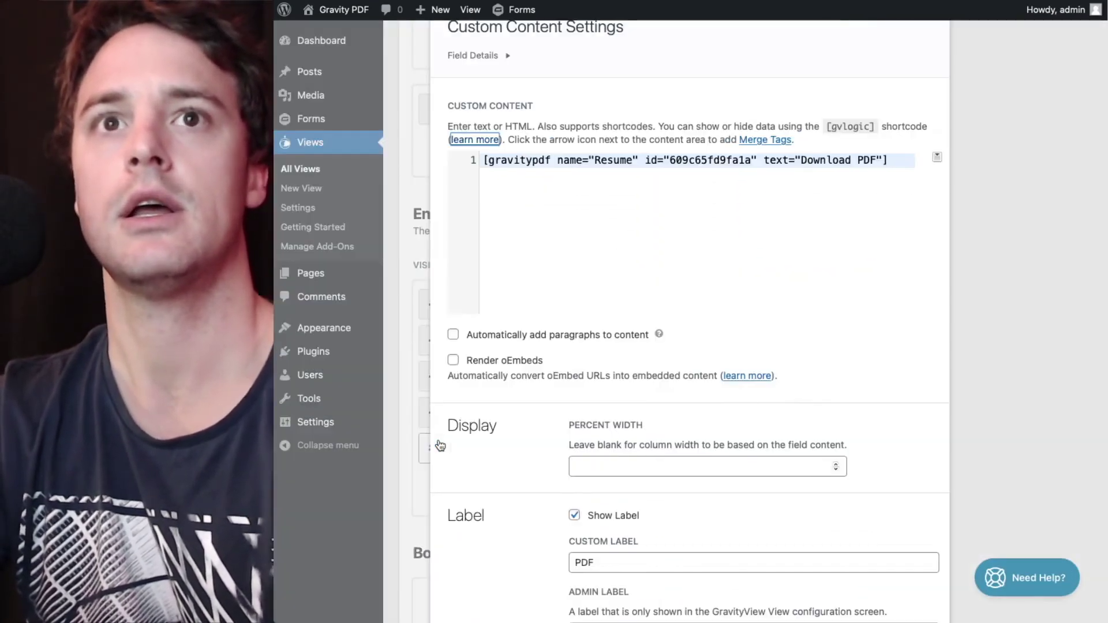
Step: Change the shortcode's link text to "View PDF" and add type="view", then close the settings
left_click(877, 183)
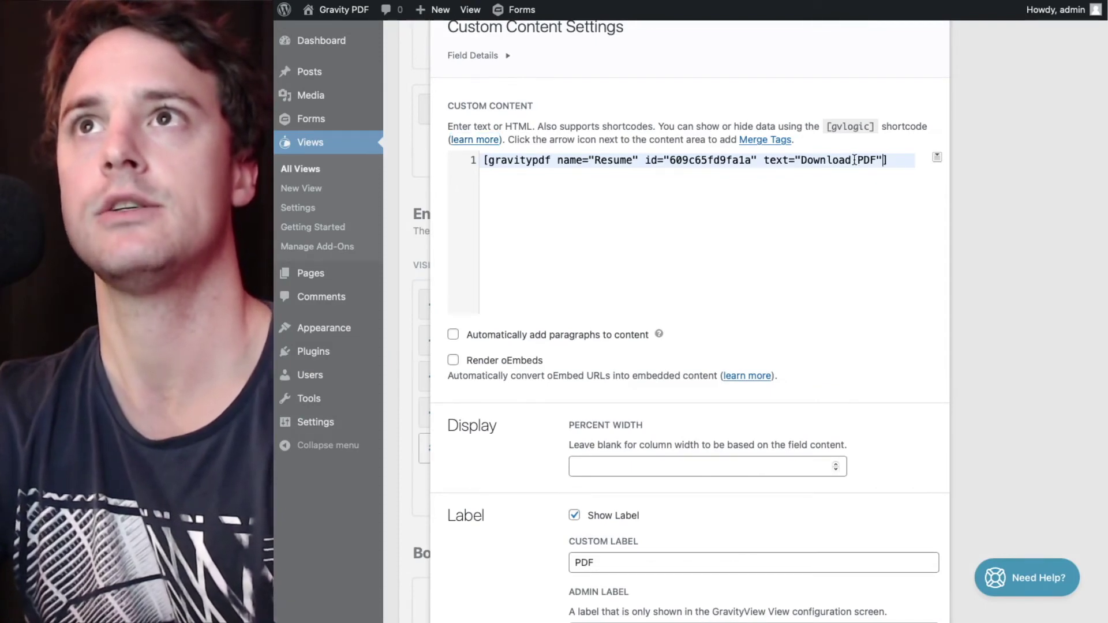
left_click_drag(851, 160, 806, 159)
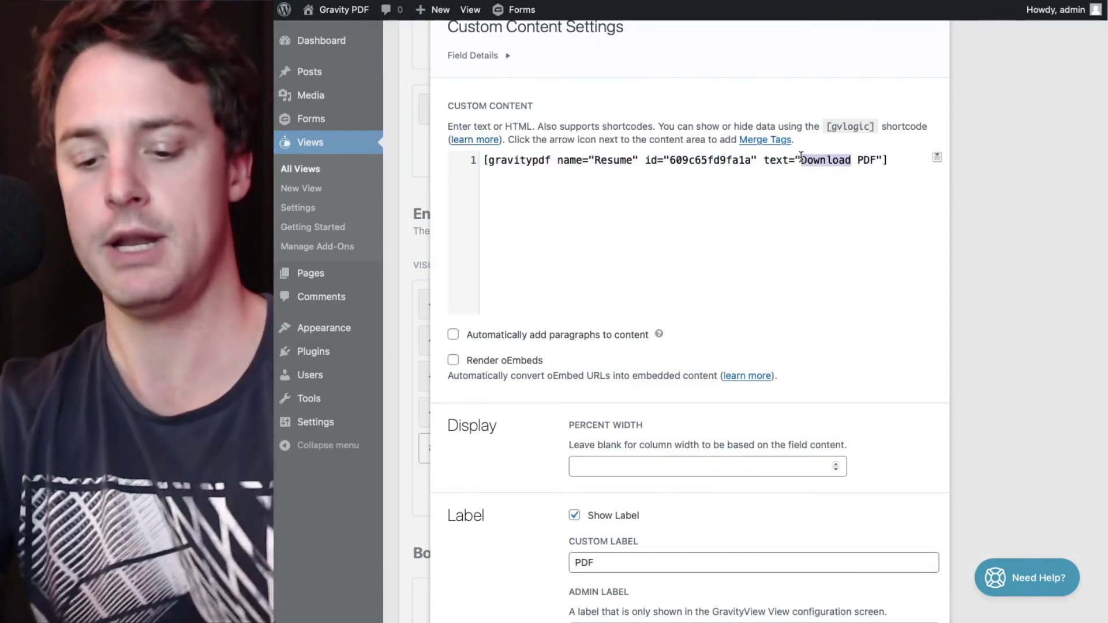
type("View")
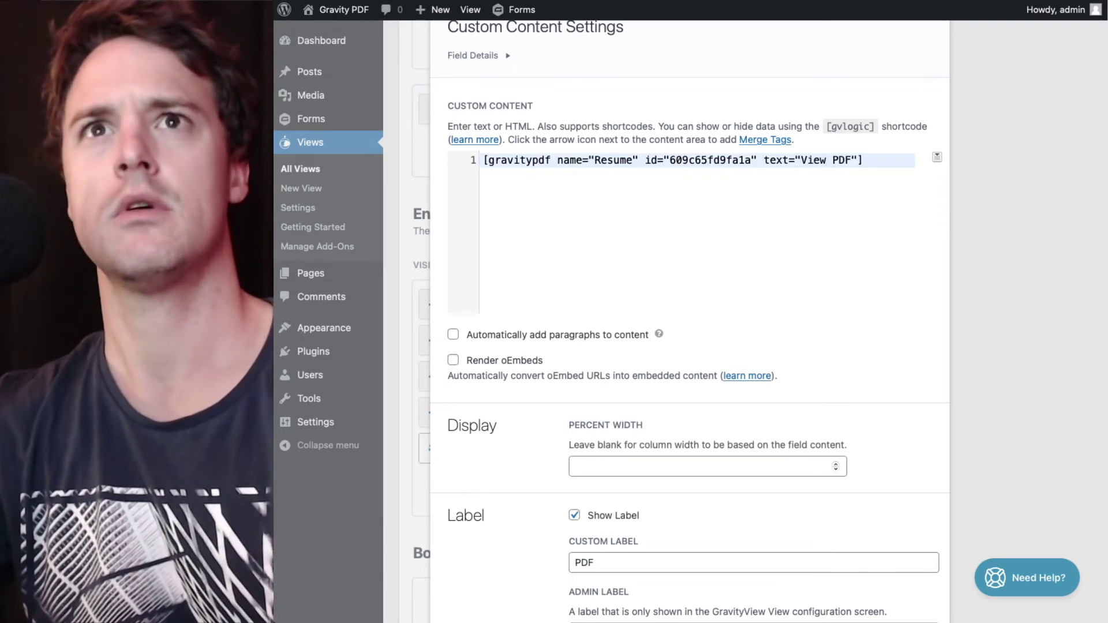
key("Left")
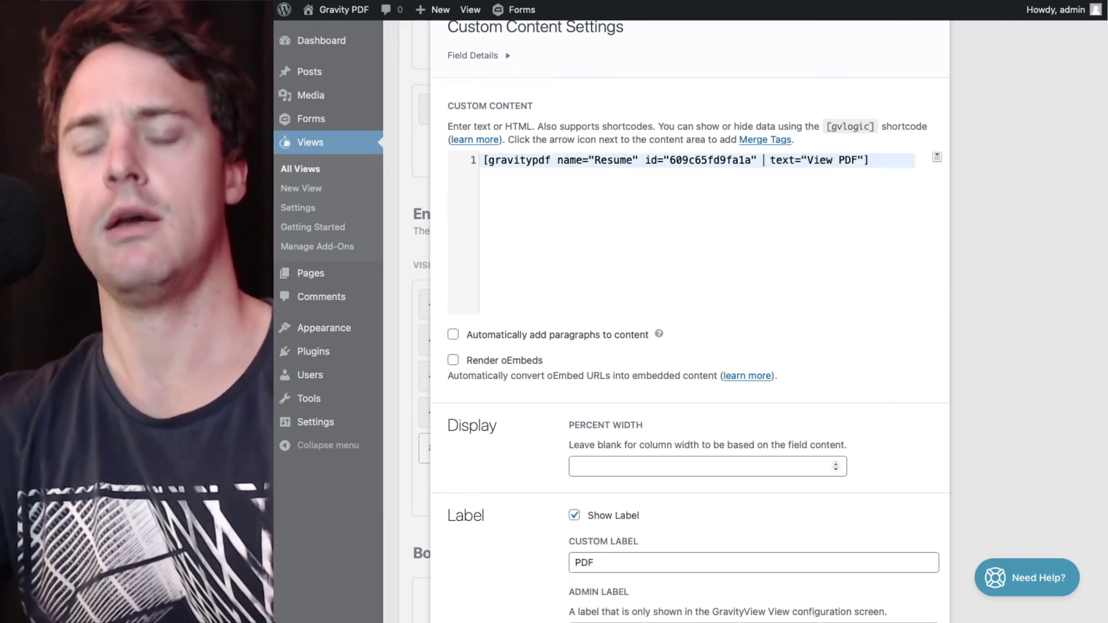
type("type=\"view\"")
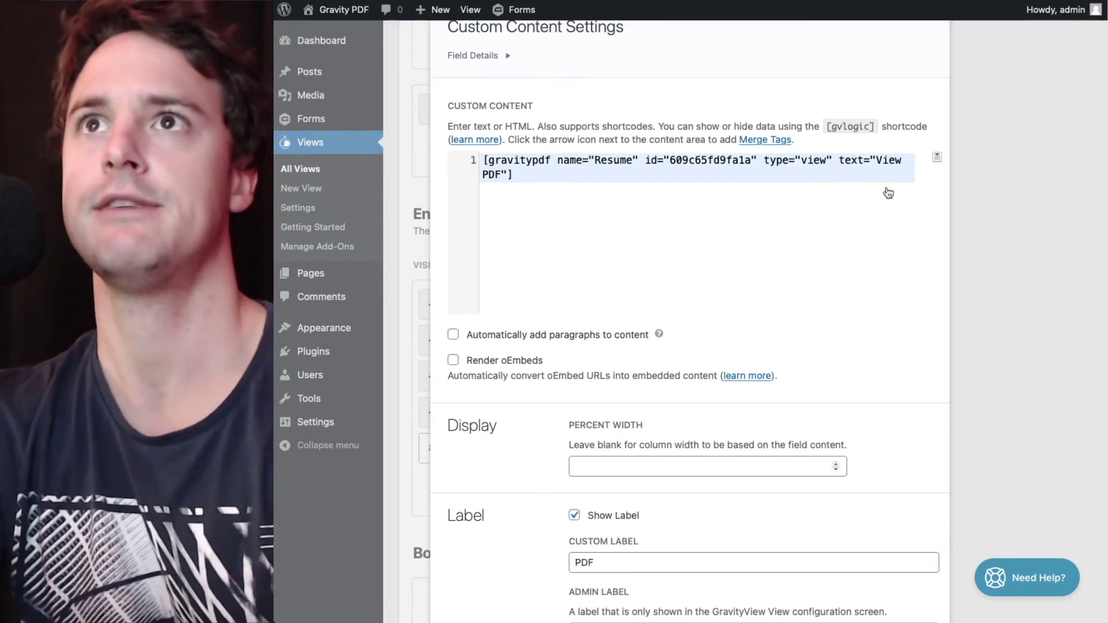
scroll(671, 272, "down", 2)
scroll(670, 272, "down", 5)
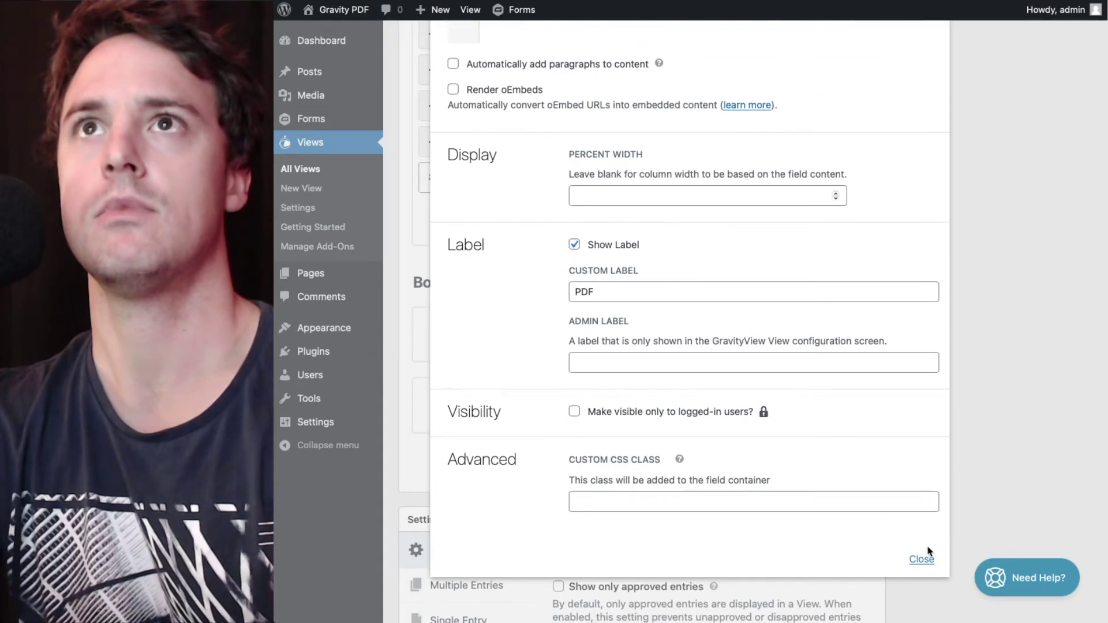
left_click(918, 560)
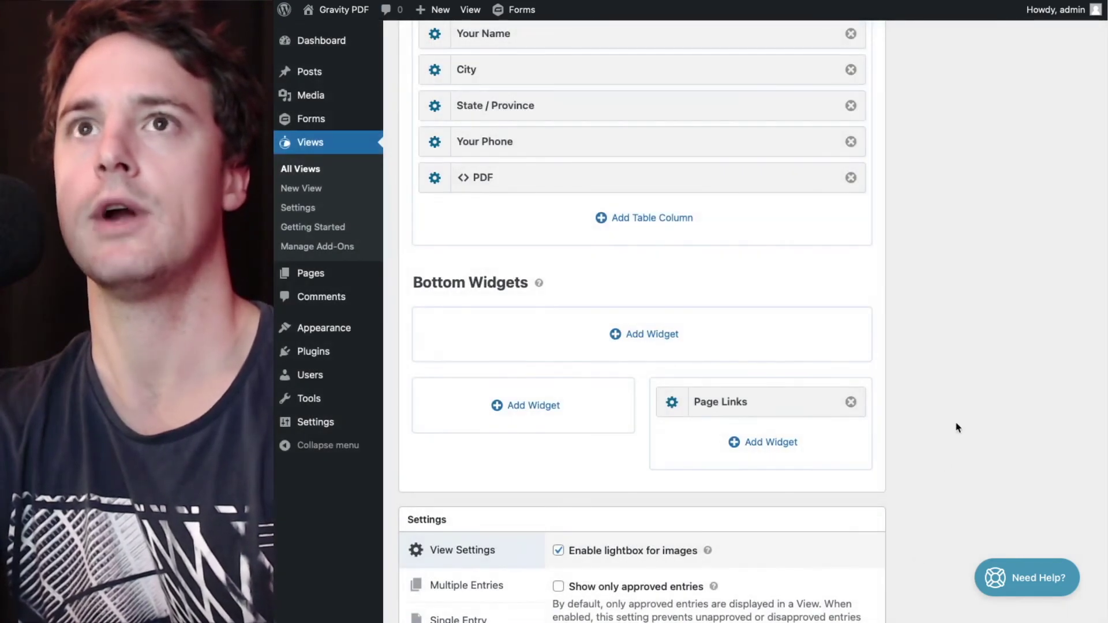
scroll(957, 426, "up", 10)
Step: Update the View and open the Employment View on the live site to reach the View PDF links
left_click(1062, 226)
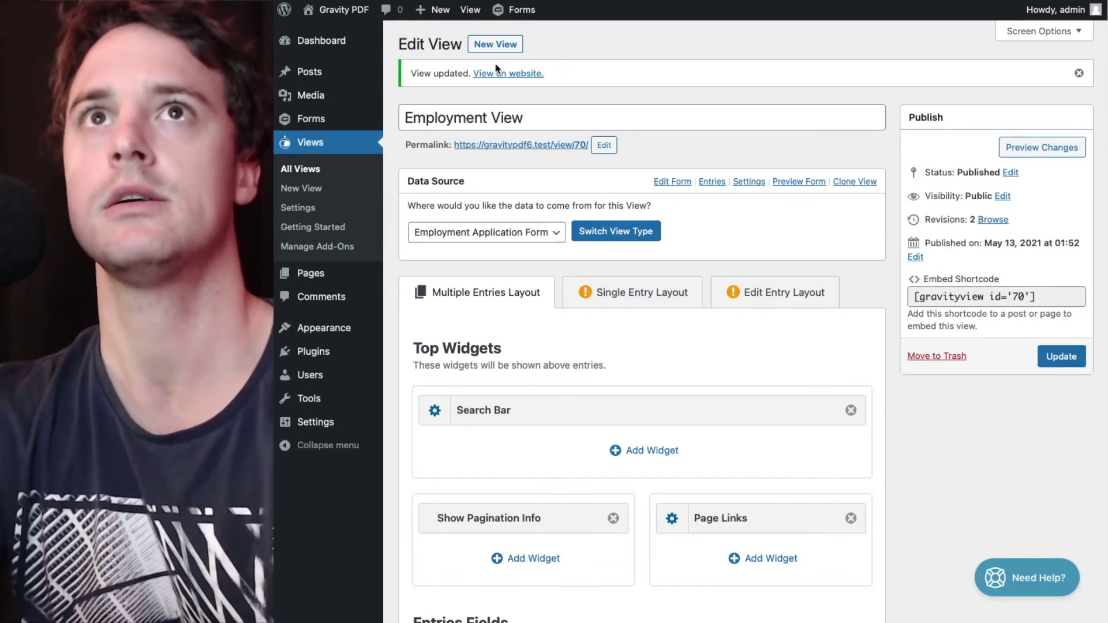
left_click(497, 74)
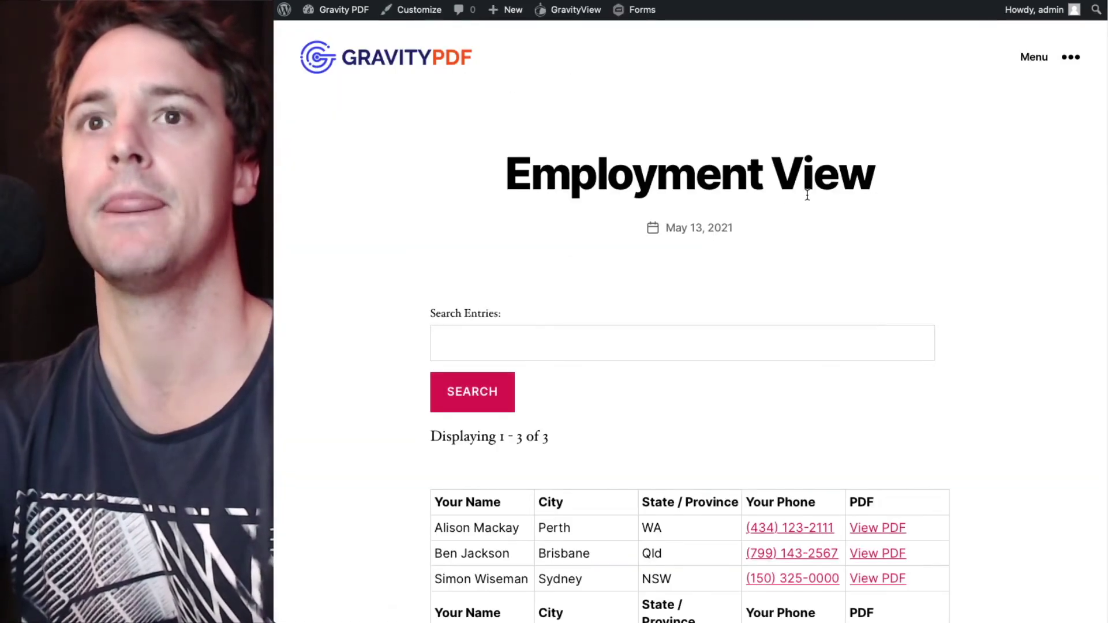
scroll(808, 195, "down", 3)
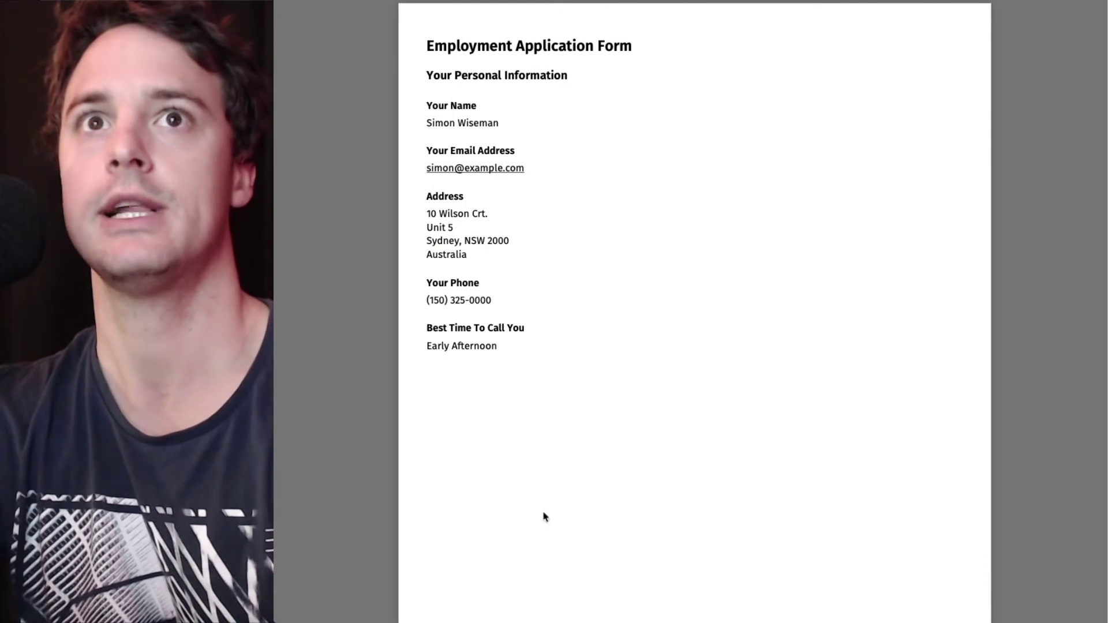
Step: Scroll through the Employment Application Form PDF pages, then close it to get back to the 3-entry table
scroll(704, 378, "down", 10)
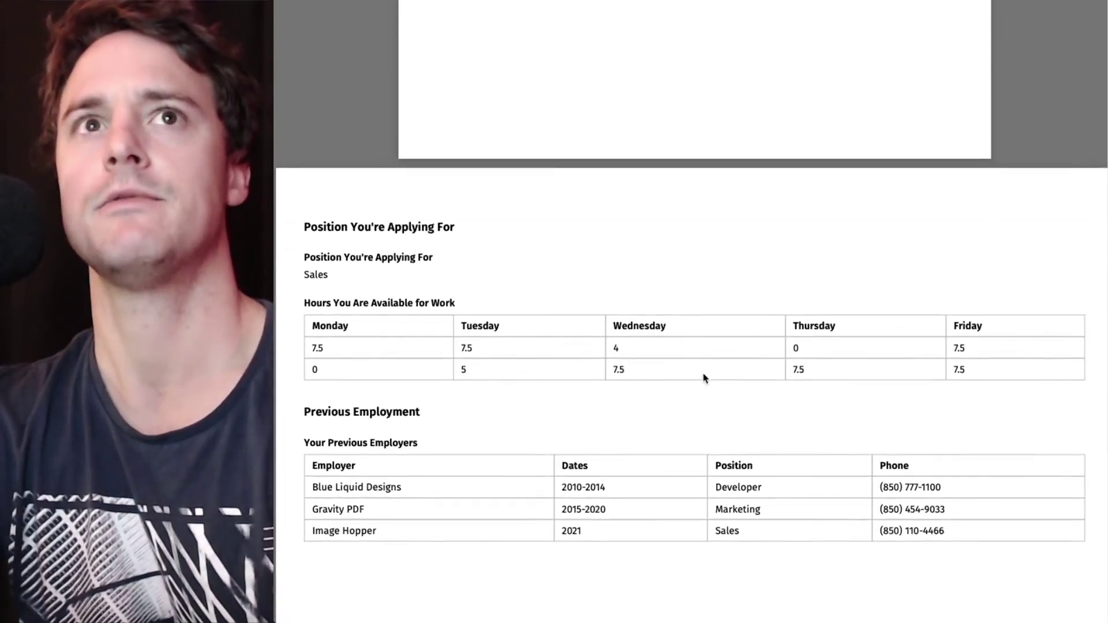
scroll(705, 379, "down", 10)
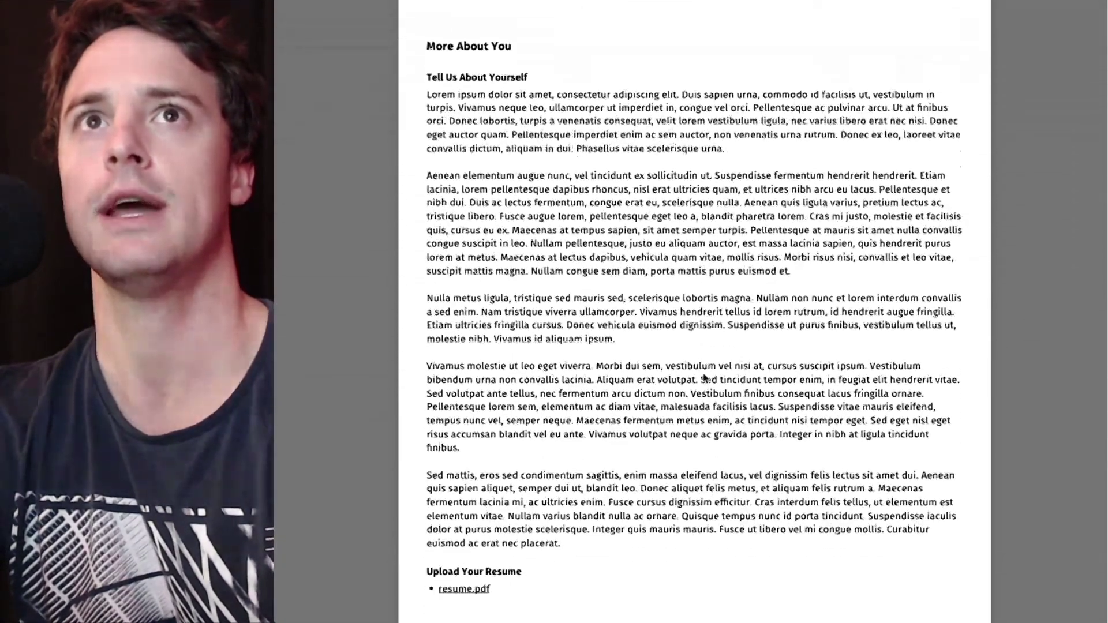
scroll(705, 379, "down", 5)
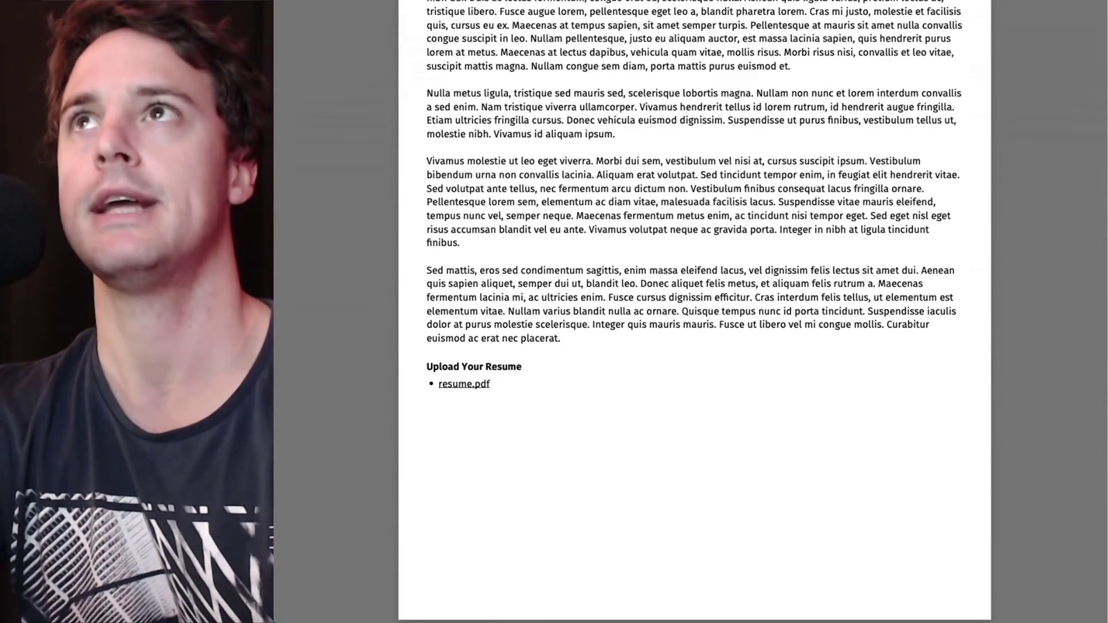
scroll(711, 367, "up", 20)
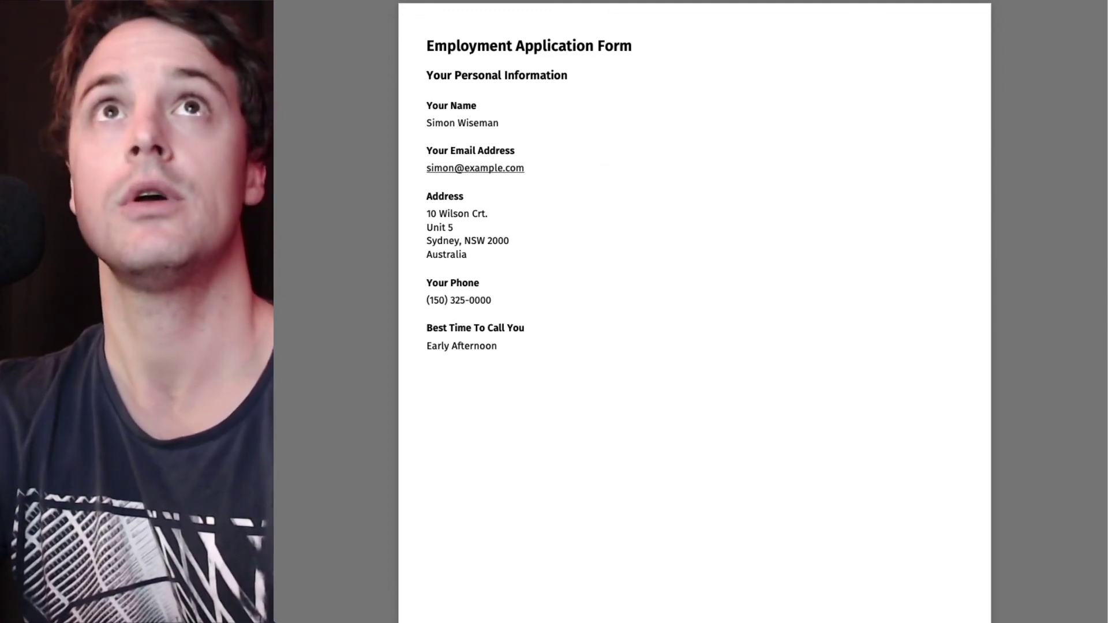
key("super+w")
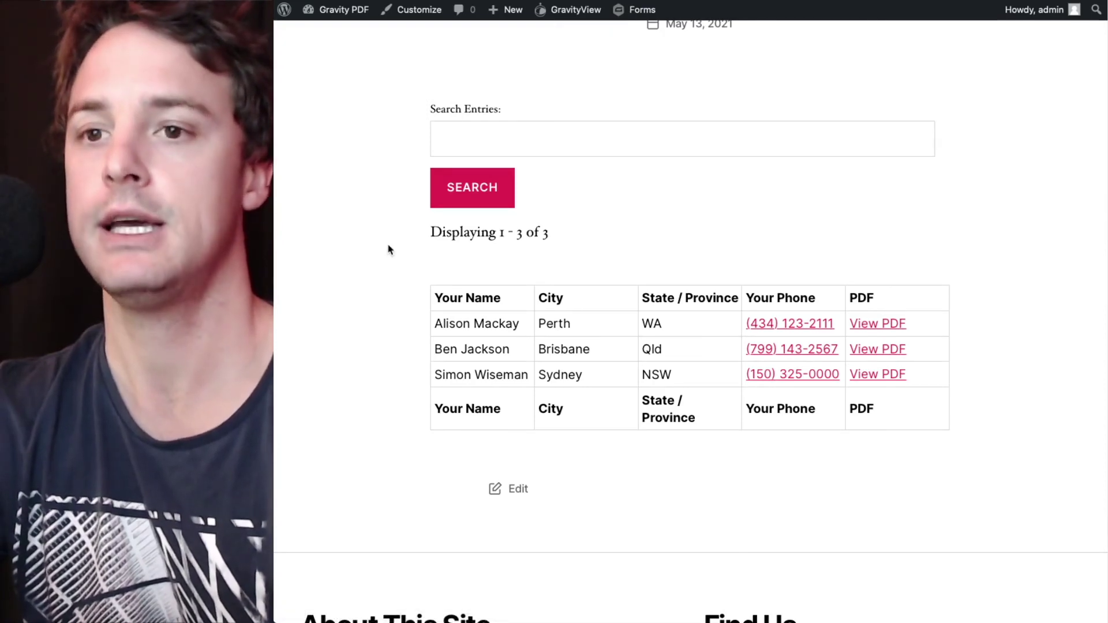